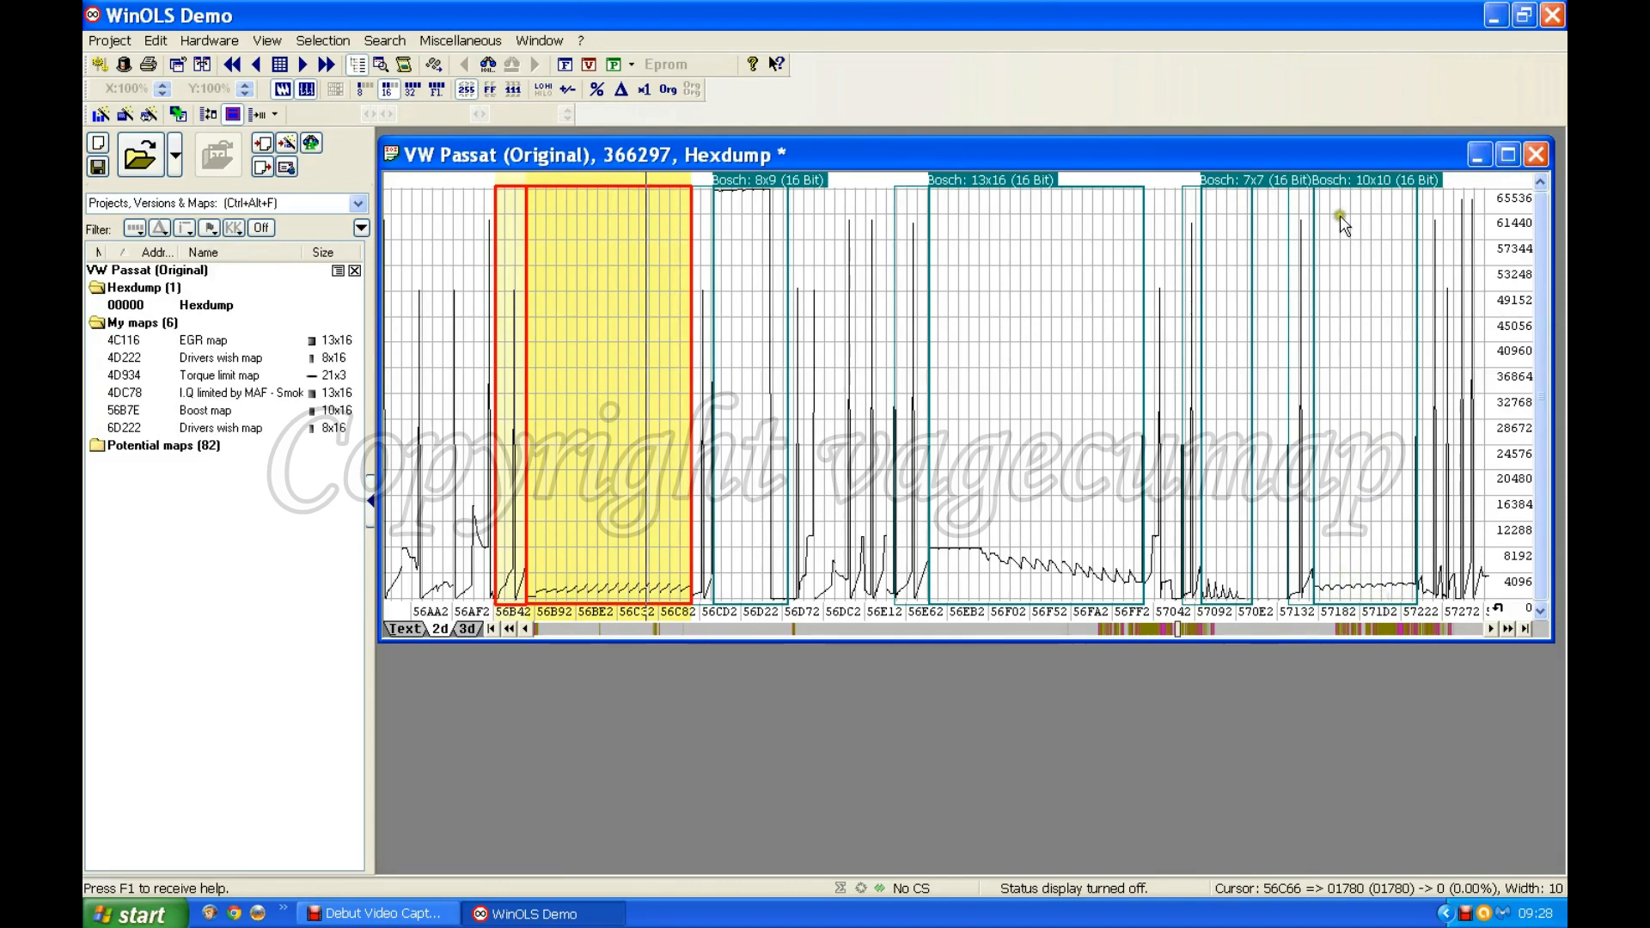
Step: Open the Bosch 10x10 (16 Bit) map from the hexdump and check the properties of its atmospheric pressure axis
{"action": "double_click", "coordinate": [1367, 176]}
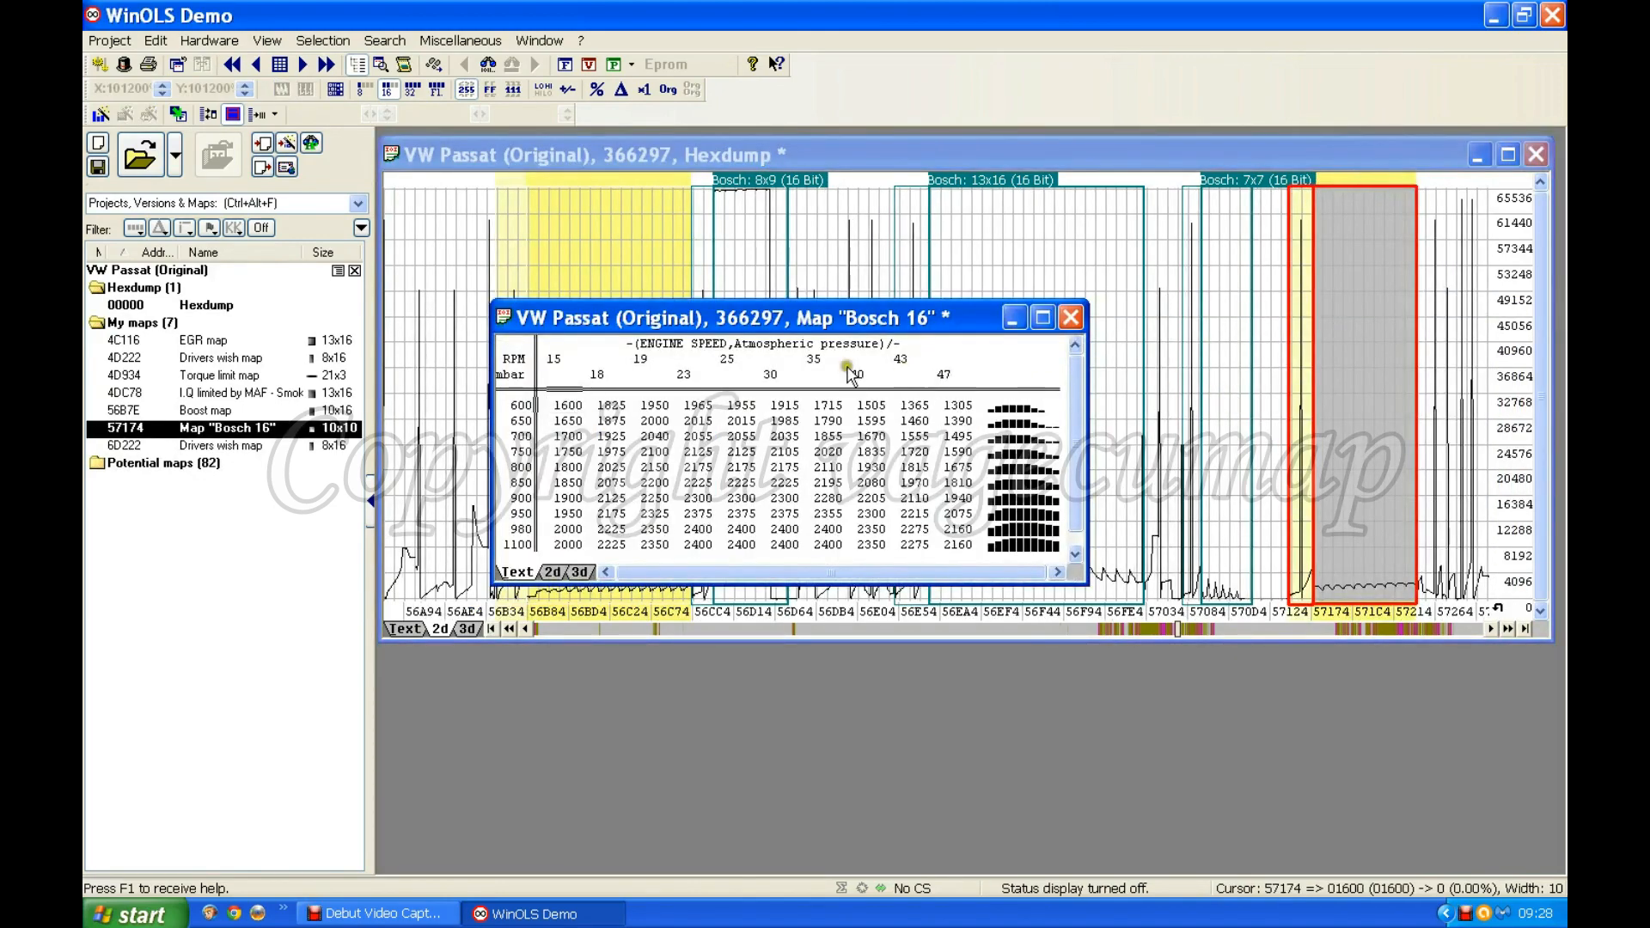
{"action": "left_click", "coordinate": [750, 321]}
{"action": "left_click_drag", "start_coordinate": [750, 321], "coordinate": [719, 230]}
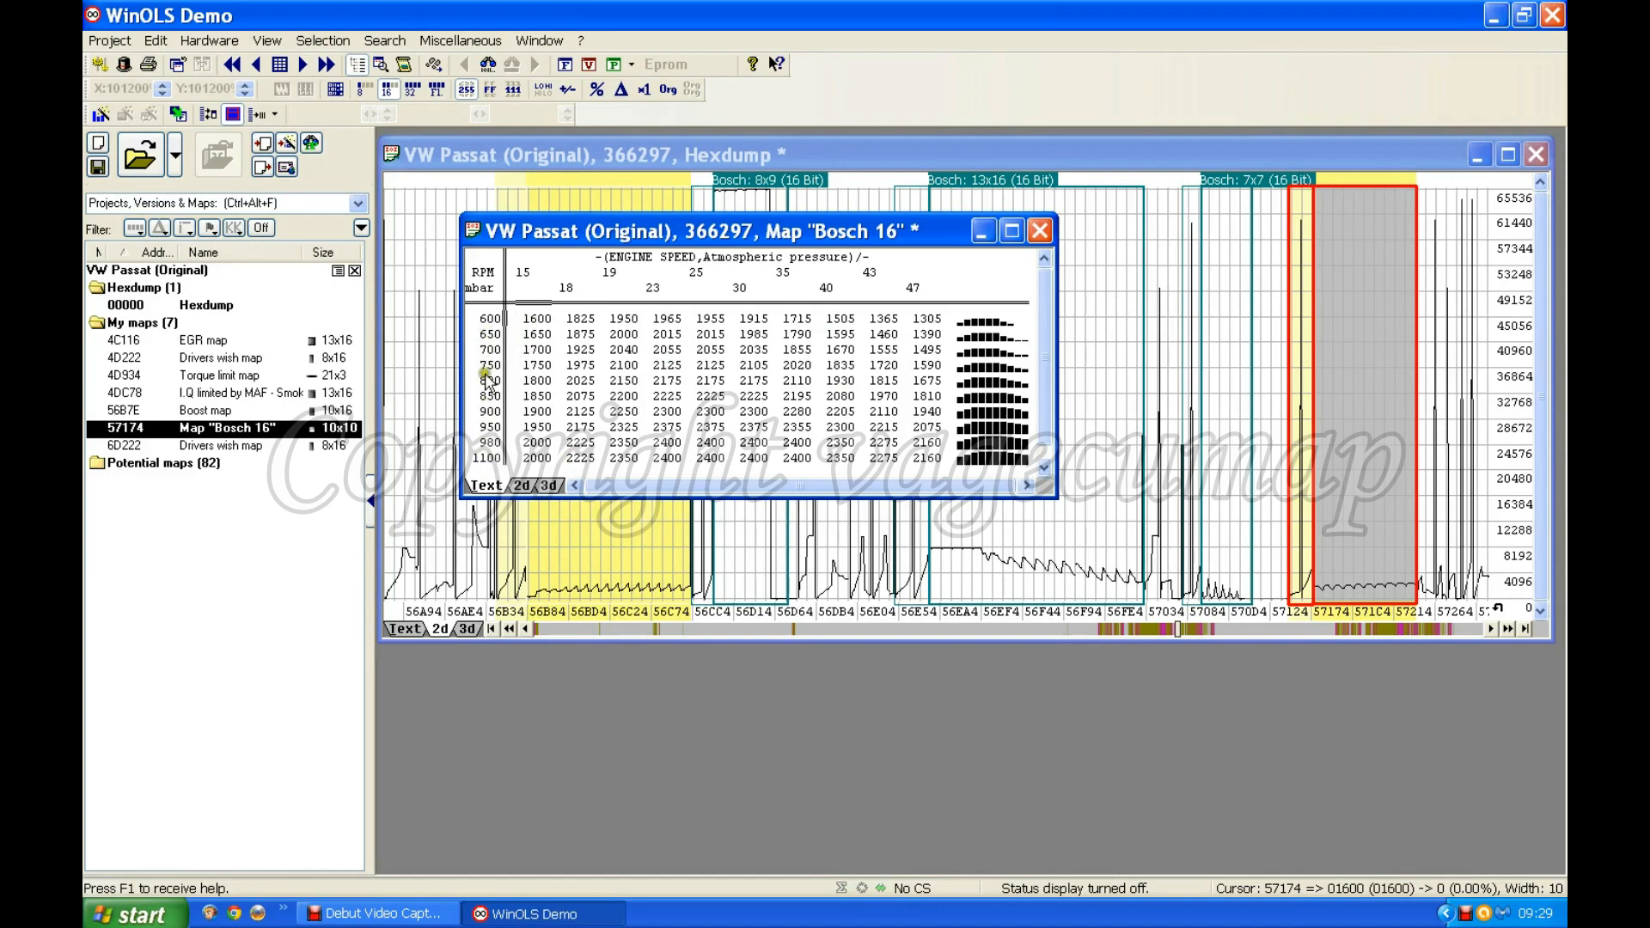
{"action": "double_click", "coordinate": [486, 366]}
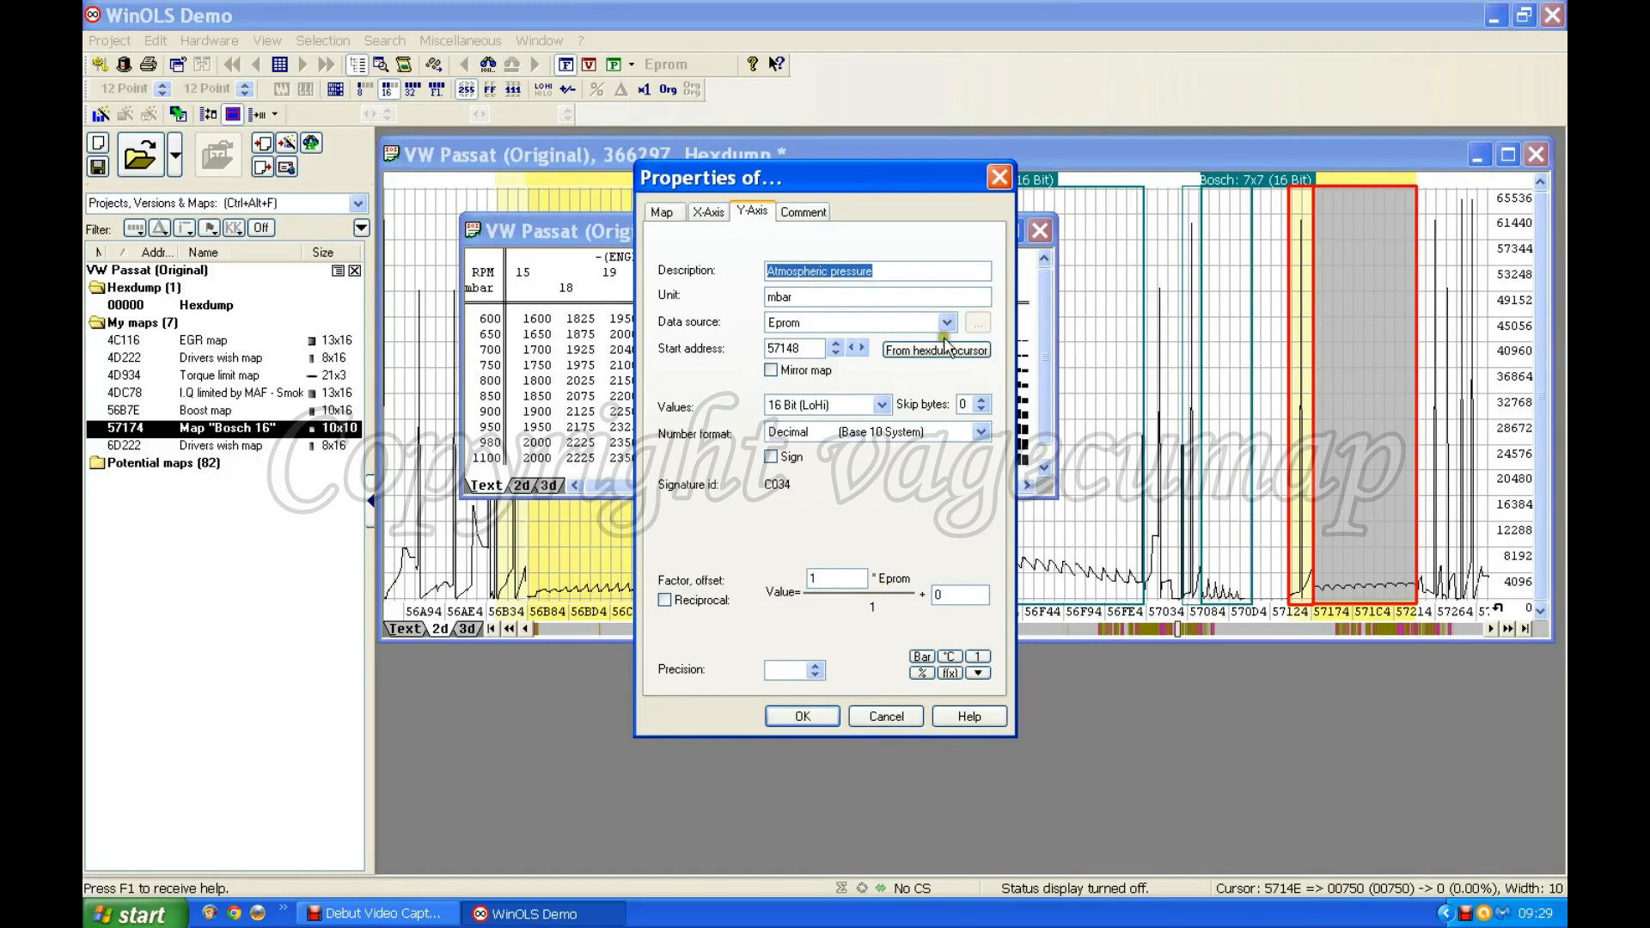
{"action": "left_click", "coordinate": [801, 717]}
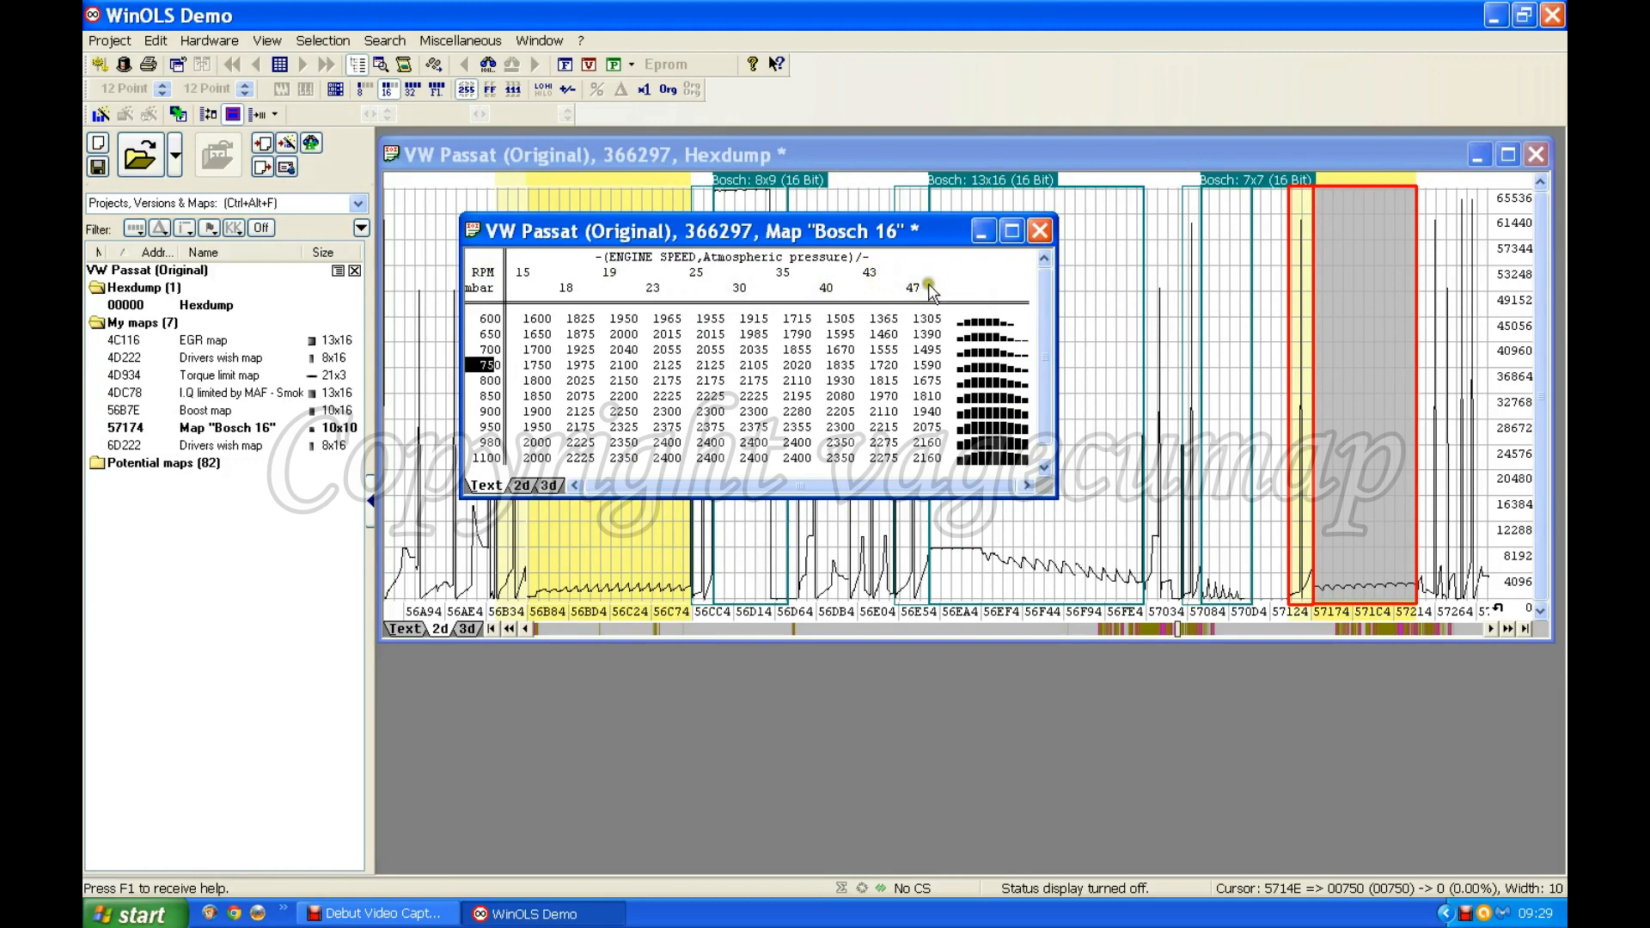
Step: Set the factor of the map's engine speed axis to 1
{"action": "double_click", "coordinate": [792, 283]}
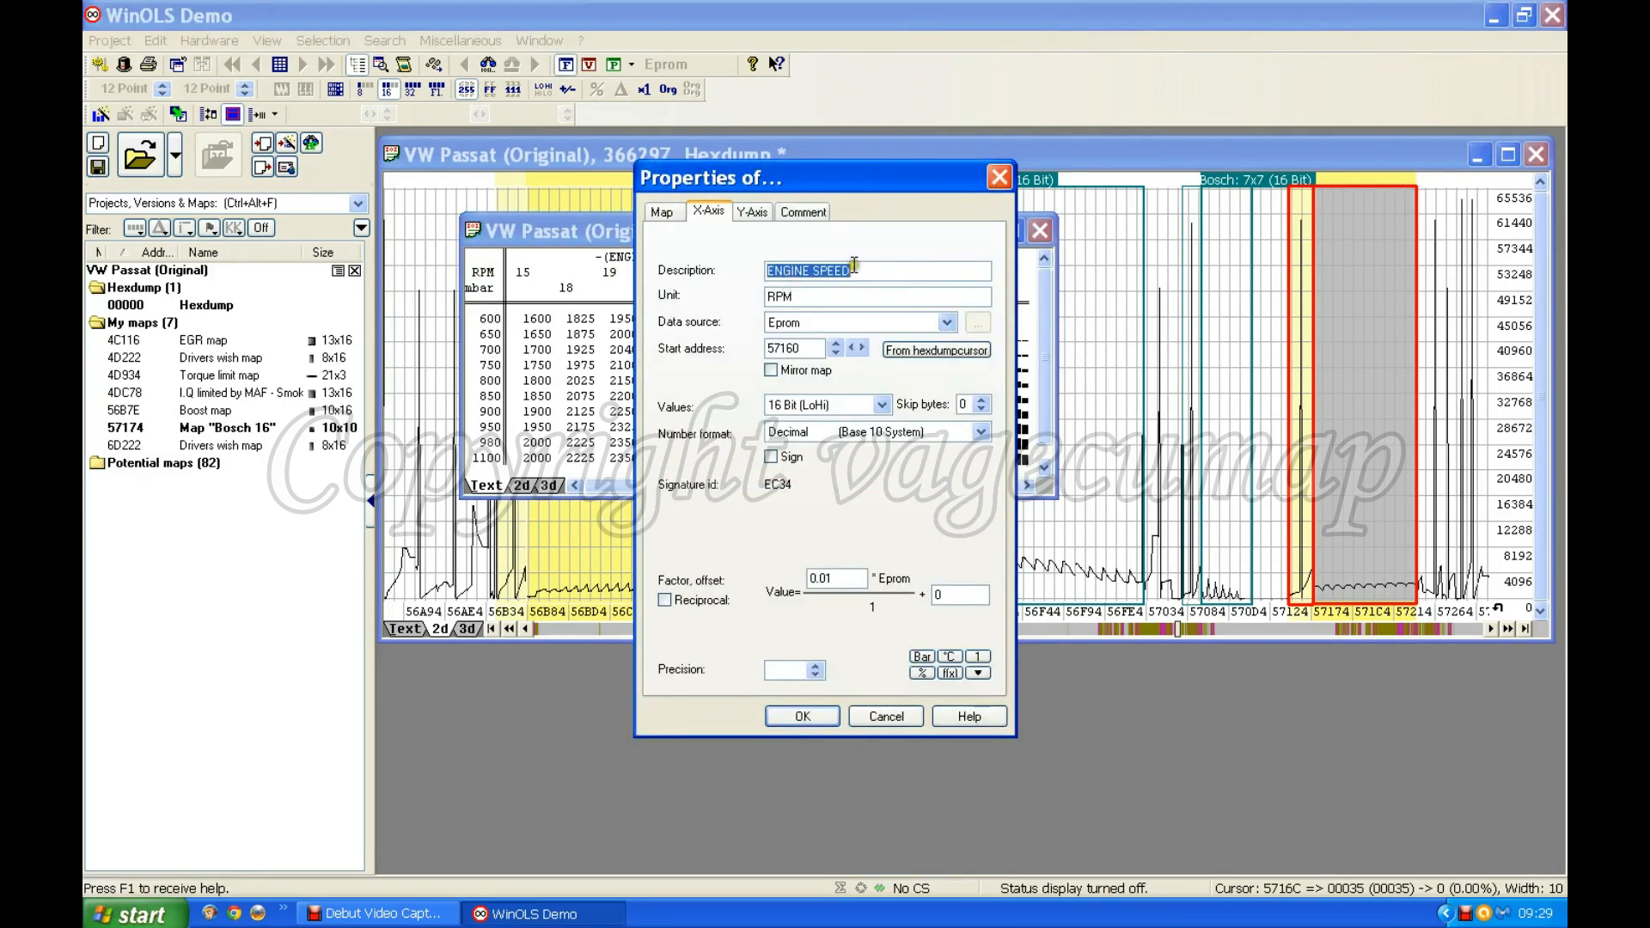
{"action": "double_click", "coordinate": [843, 579]}
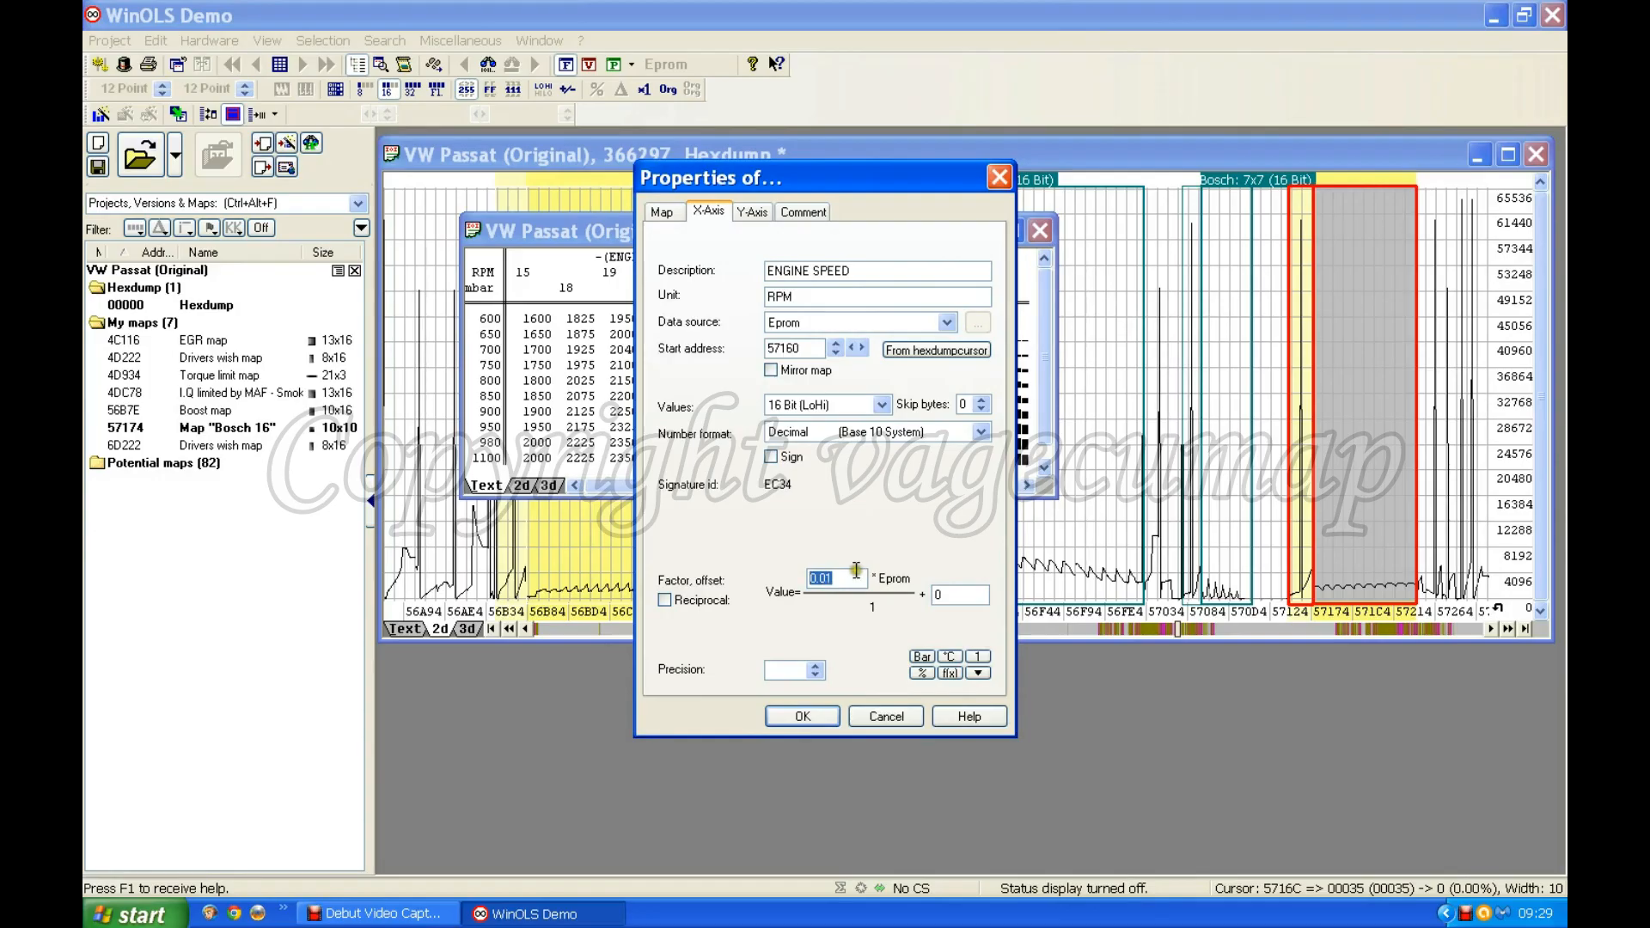
{"action": "type", "text": "1"}
{"action": "left_click", "coordinate": [823, 717]}
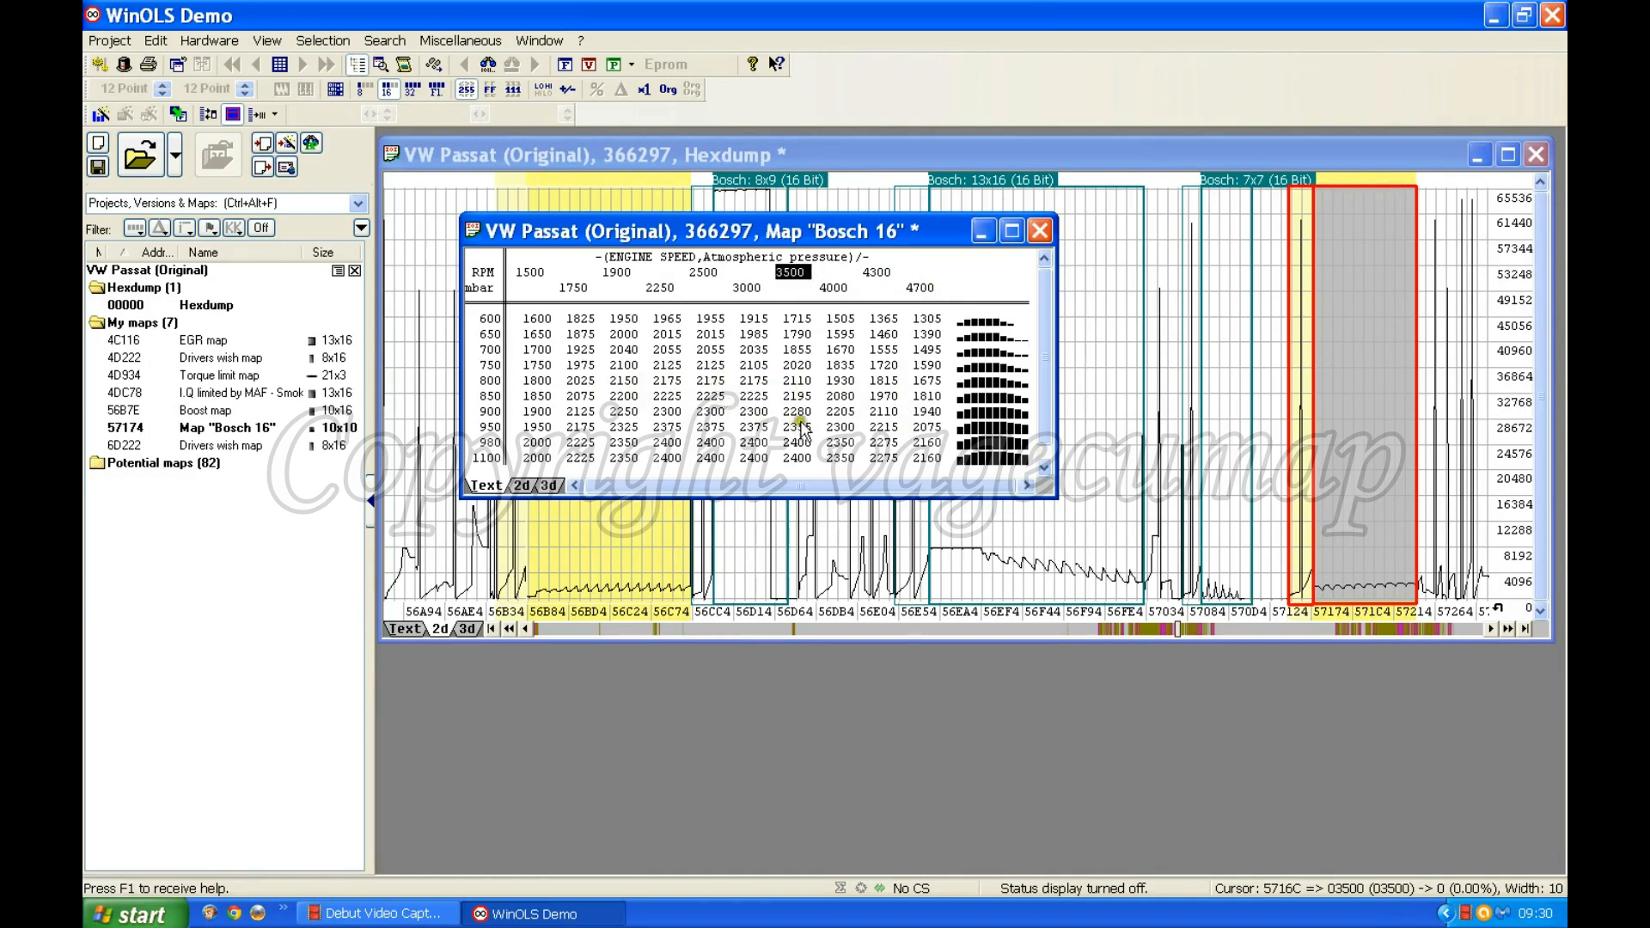
Step: Rename the 10x10 map "Boost limiting map" in its properties
{"action": "double_click", "coordinate": [743, 380]}
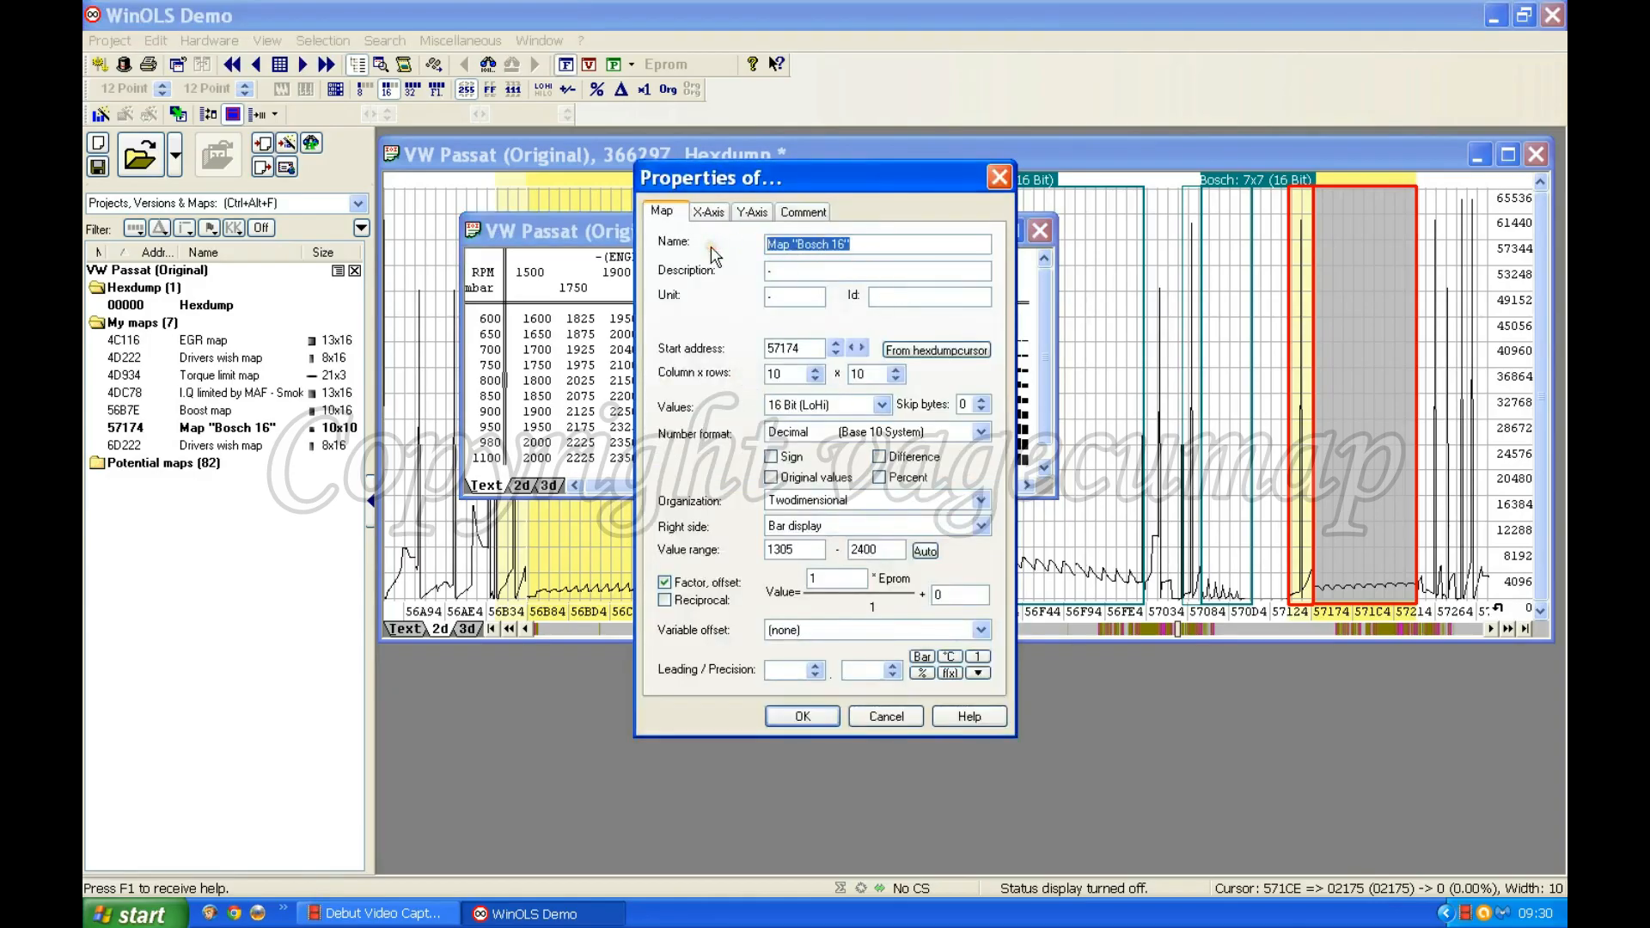
{"action": "type", "text": "Boos"}
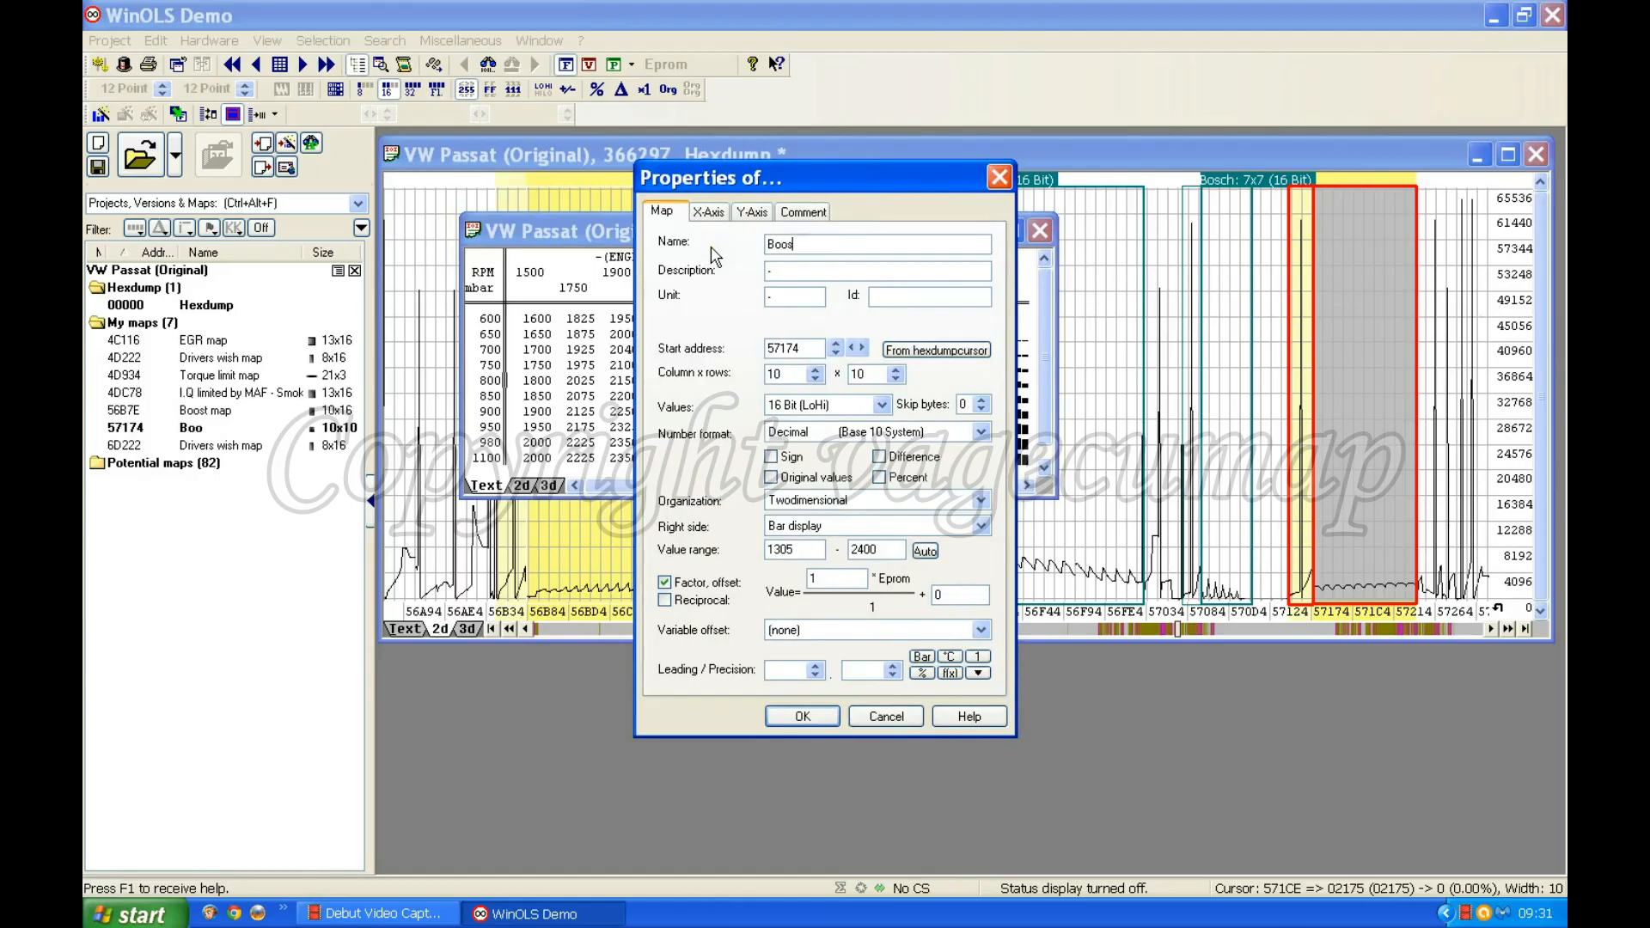
{"action": "type", "text": "t limiting m"}
{"action": "type", "text": "ap"}
Step: Set the map's description to "air pressure" and its unit to "mbars", and apply the properties
{"action": "double_click", "coordinate": [765, 271]}
{"action": "type", "text": "air "}
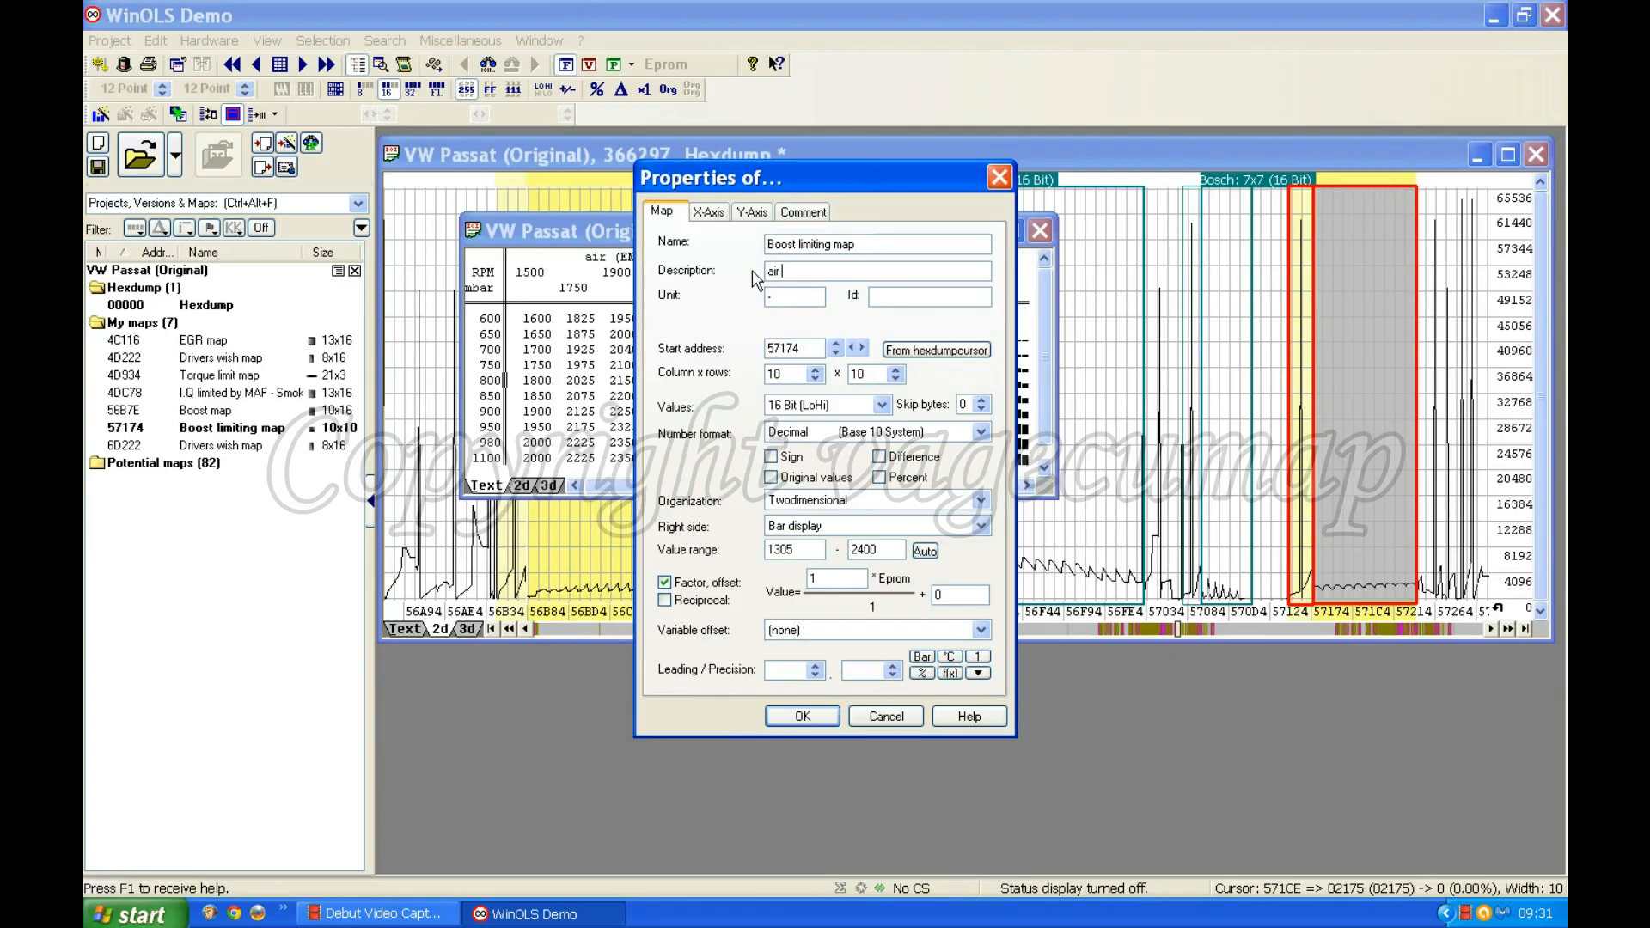
{"action": "type", "text": "pressure"}
{"action": "key", "text": "Tab"}
{"action": "left_click", "coordinate": [737, 295]}
{"action": "type", "text": "mbars"}
{"action": "left_click", "coordinate": [863, 612]}
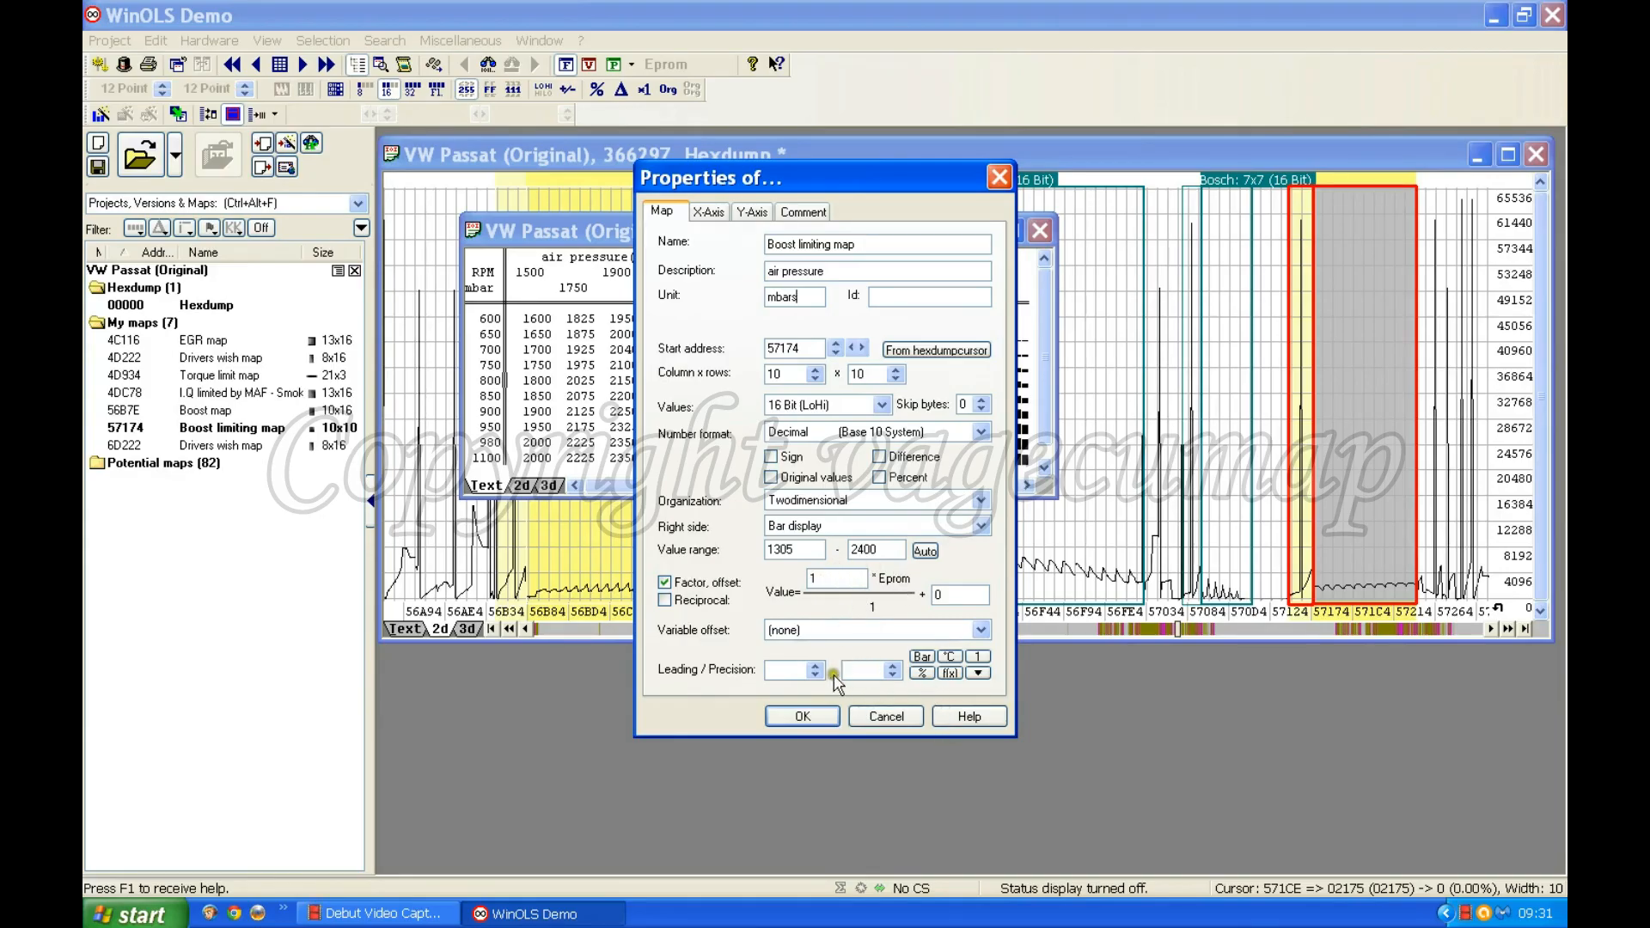
{"action": "left_click", "coordinate": [803, 717]}
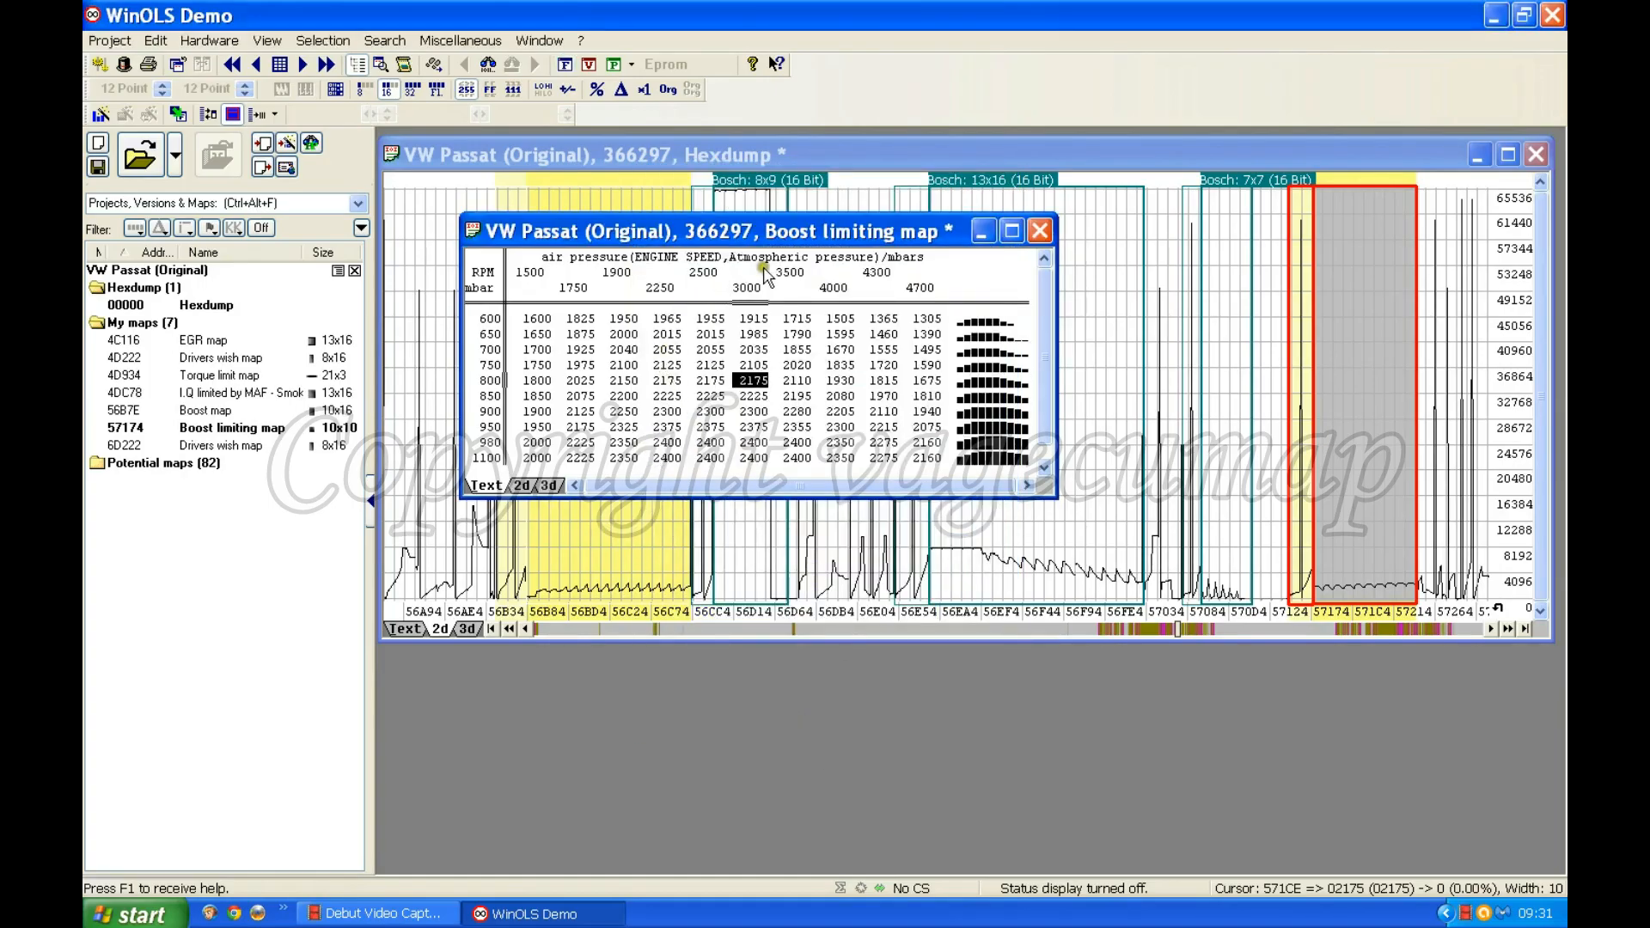
Step: Inspect the boost limiting map in its 2d, 3d and text views and close its window
{"action": "left_click", "coordinate": [520, 484]}
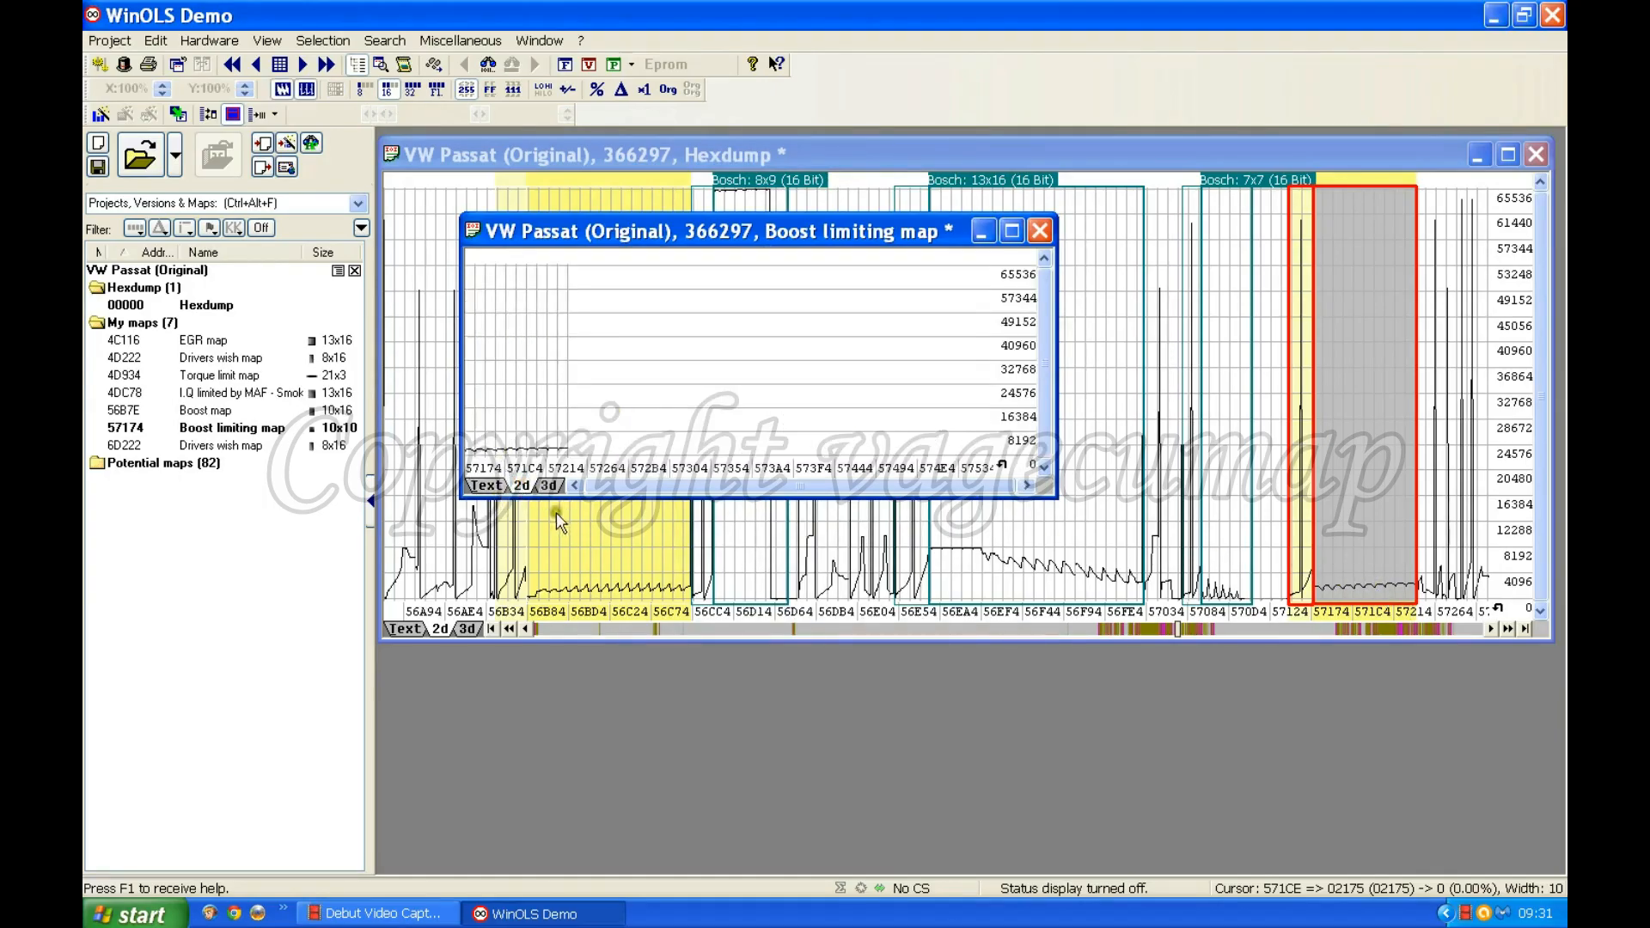
{"action": "left_click", "coordinate": [550, 486]}
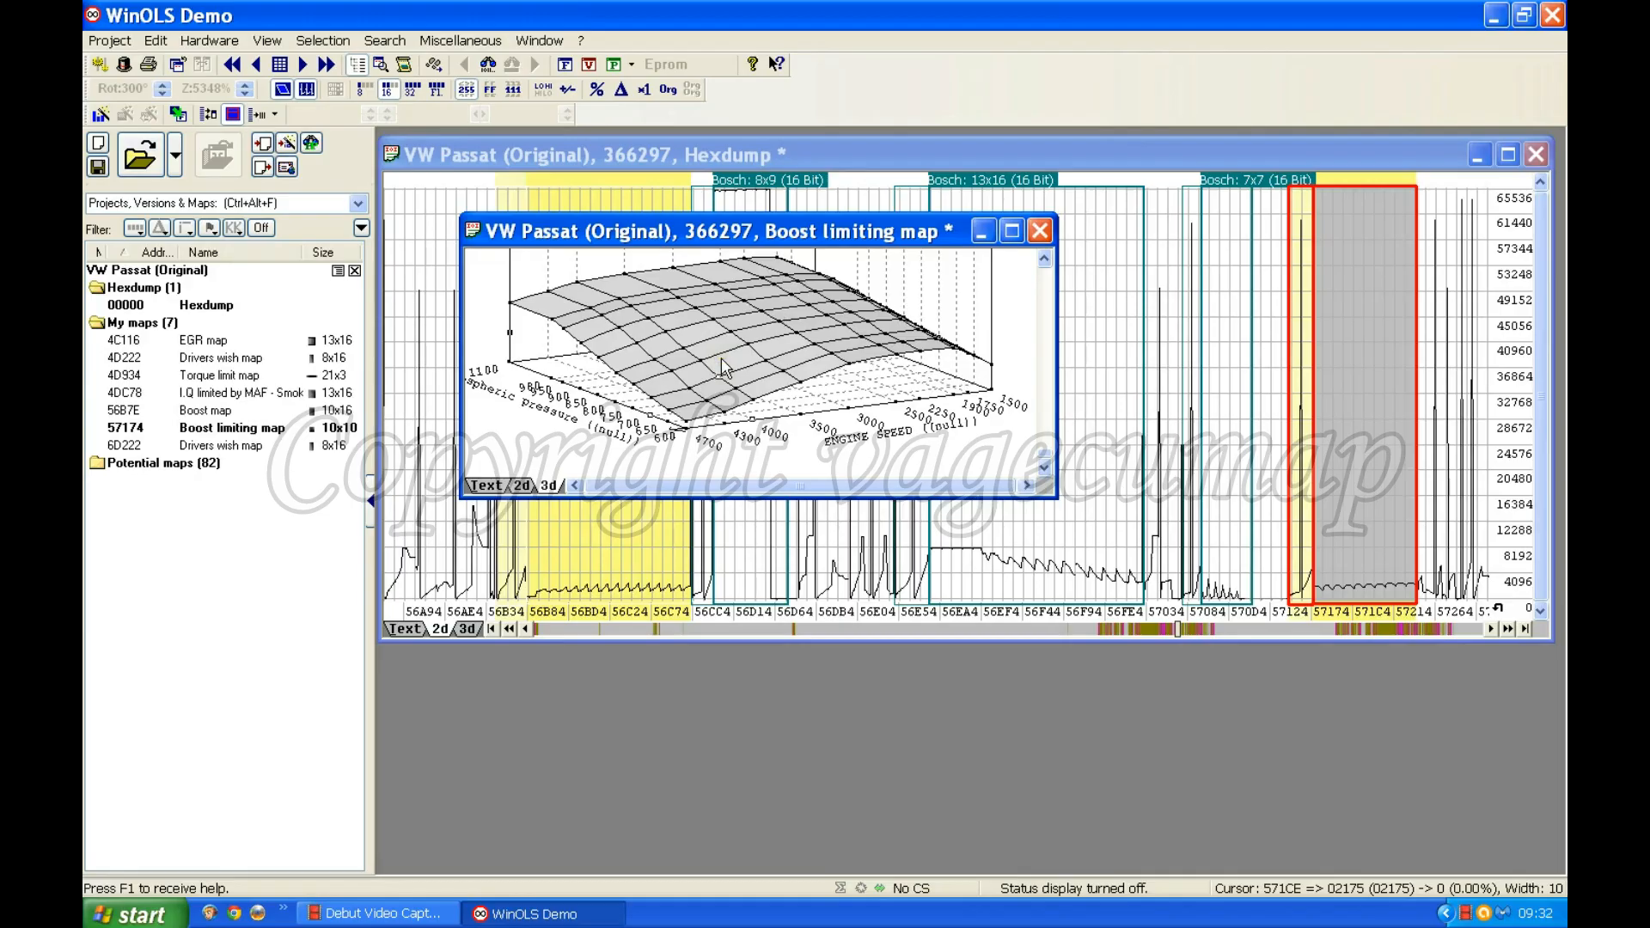
{"action": "left_click", "coordinate": [486, 486]}
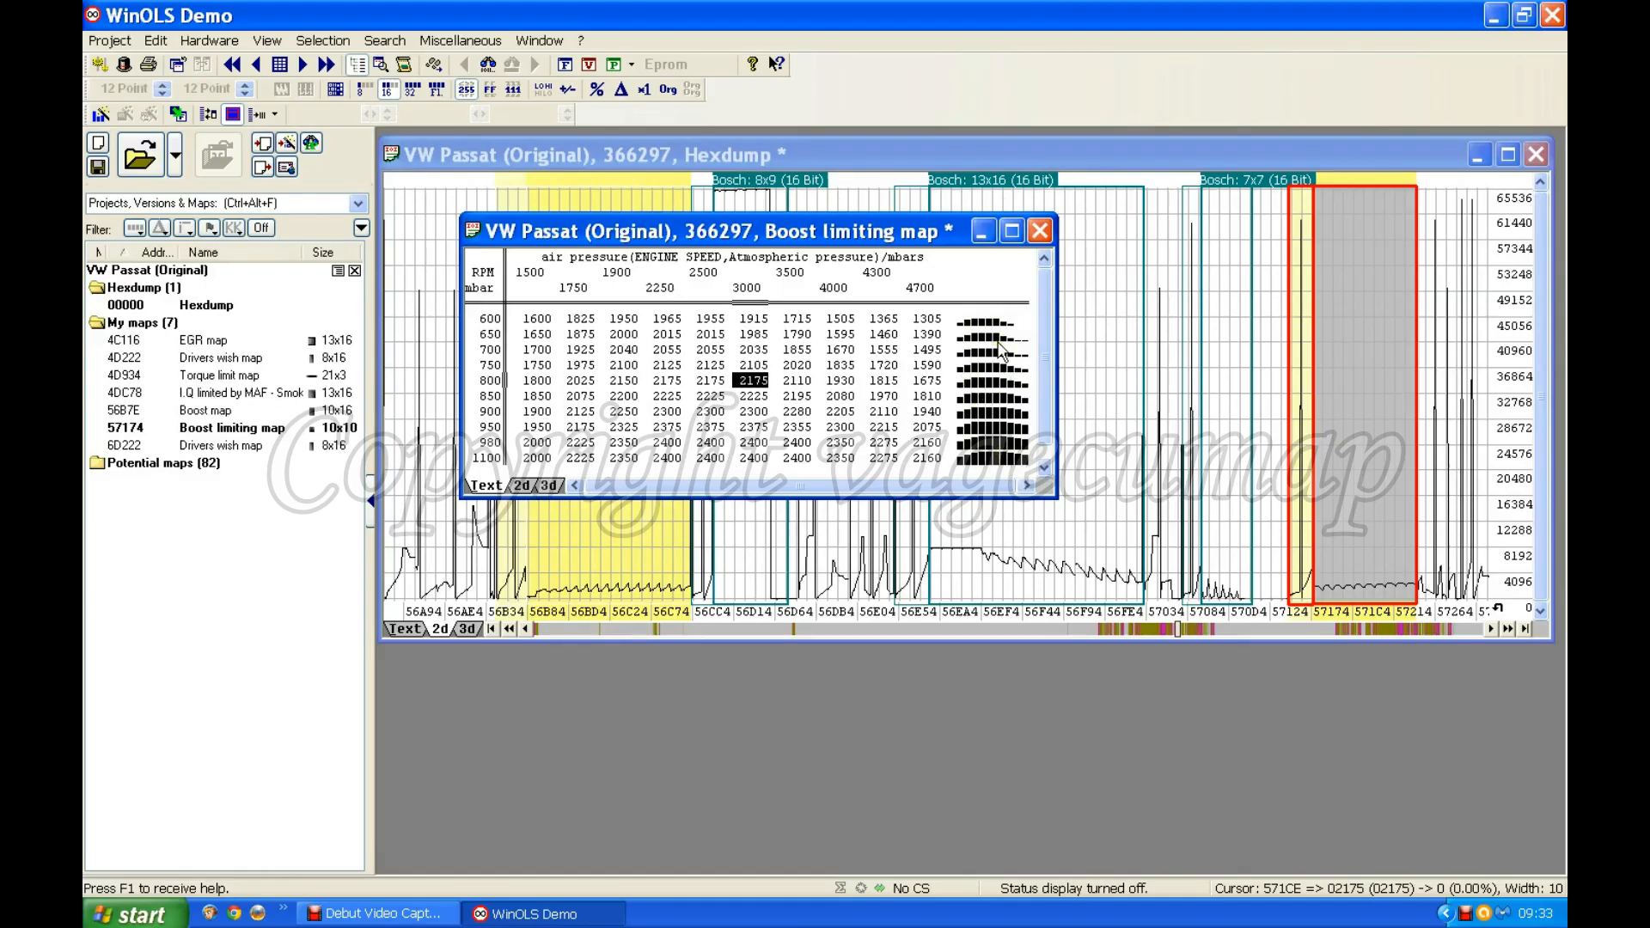
{"action": "left_click", "coordinate": [1039, 231]}
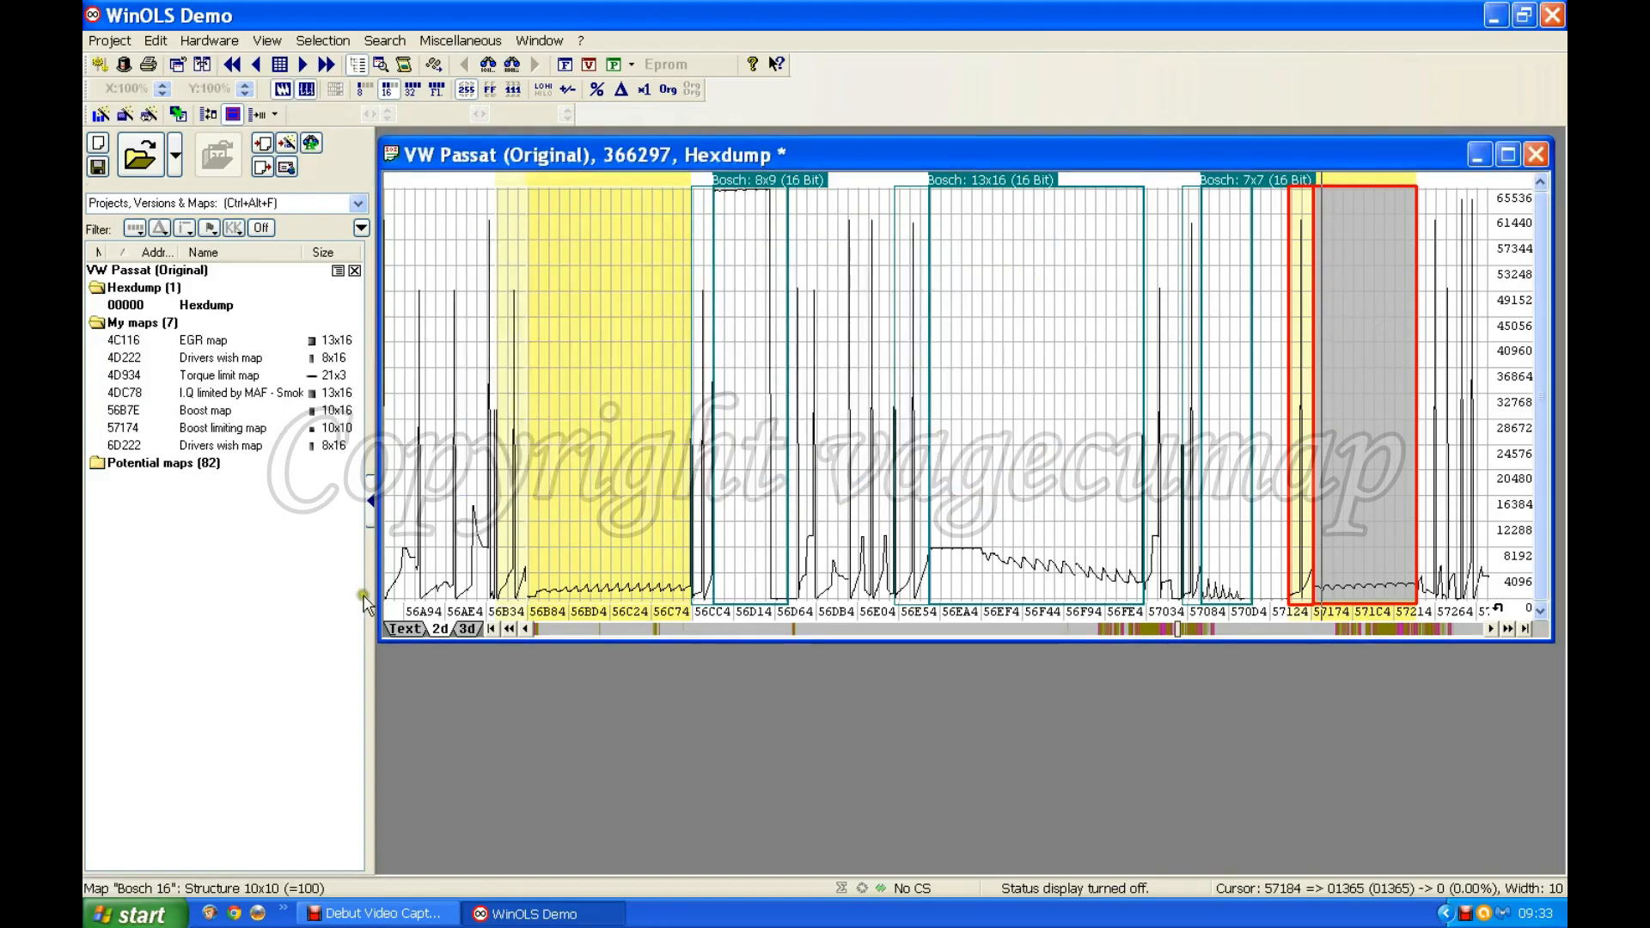
Step: Examine the boost limiting map's region of the hexdump in the text, 2d and 3d views, ending in 2d
{"action": "left_click", "coordinate": [407, 629]}
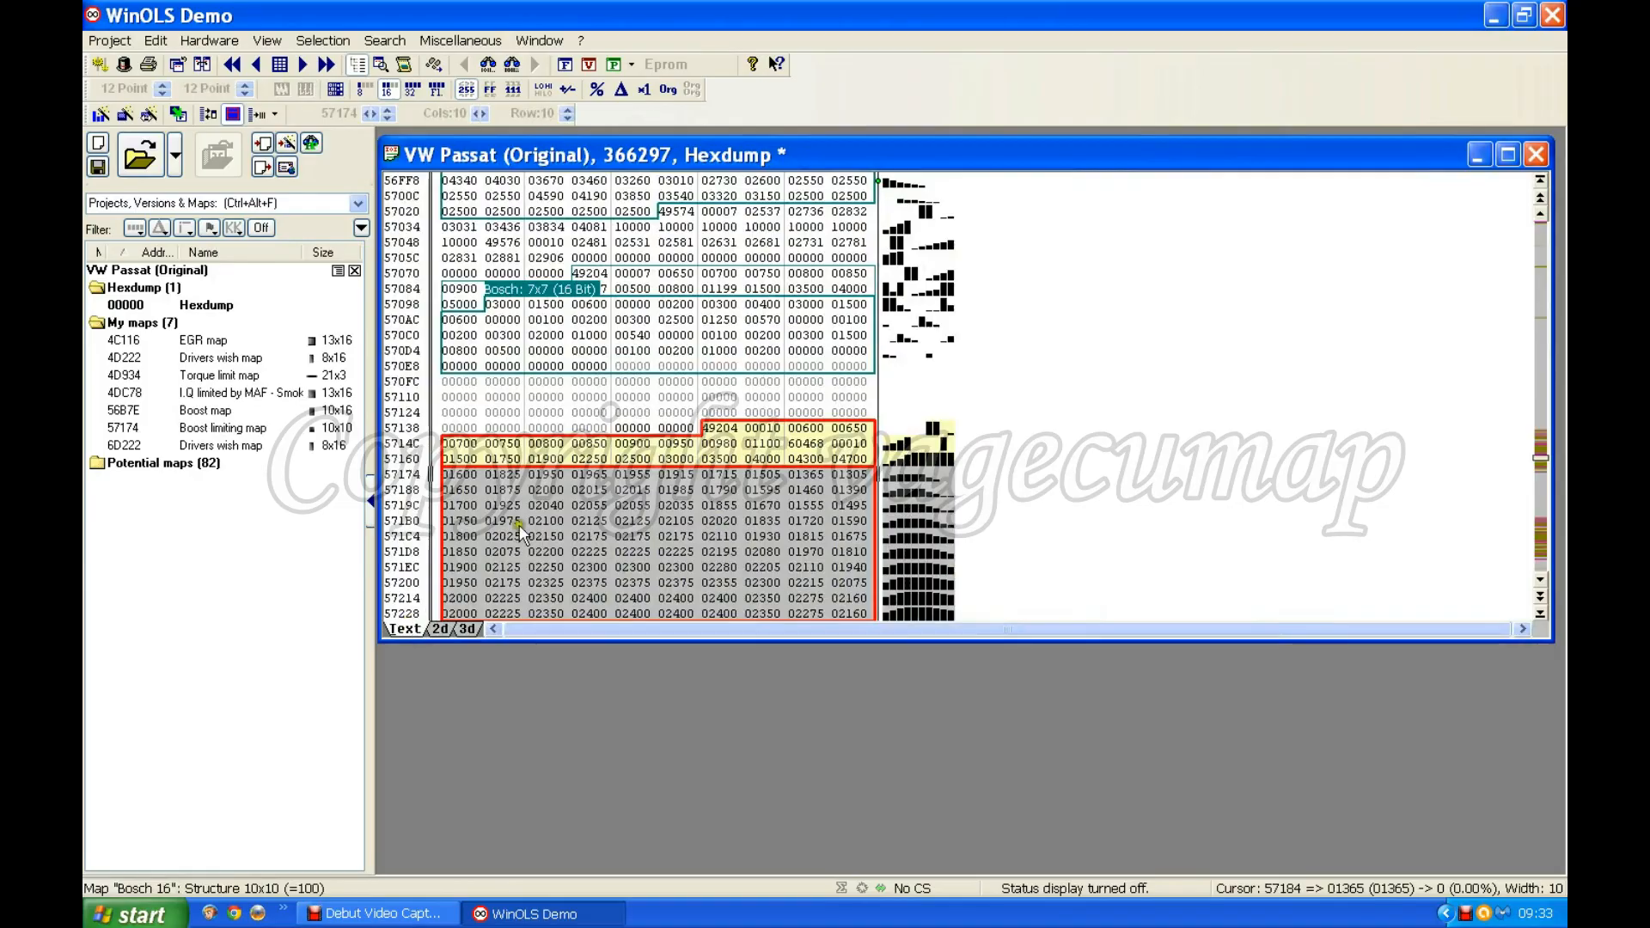
{"action": "scroll", "coordinate": [577, 415], "scroll_direction": "down", "scroll_amount": 3}
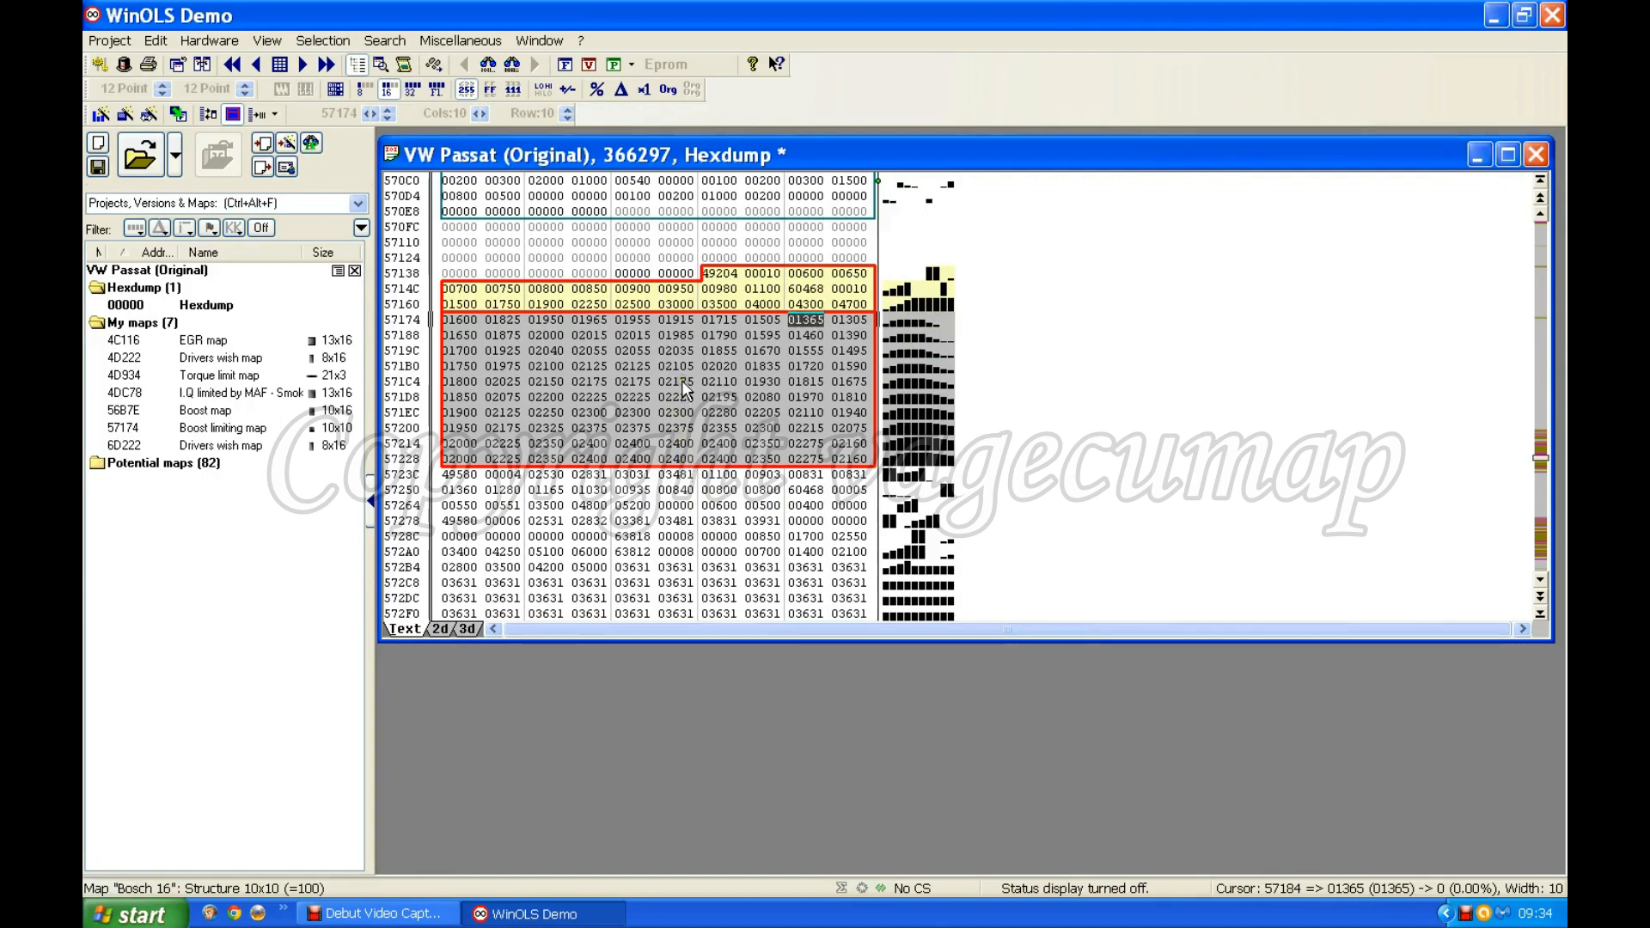
{"action": "left_click", "coordinate": [439, 628]}
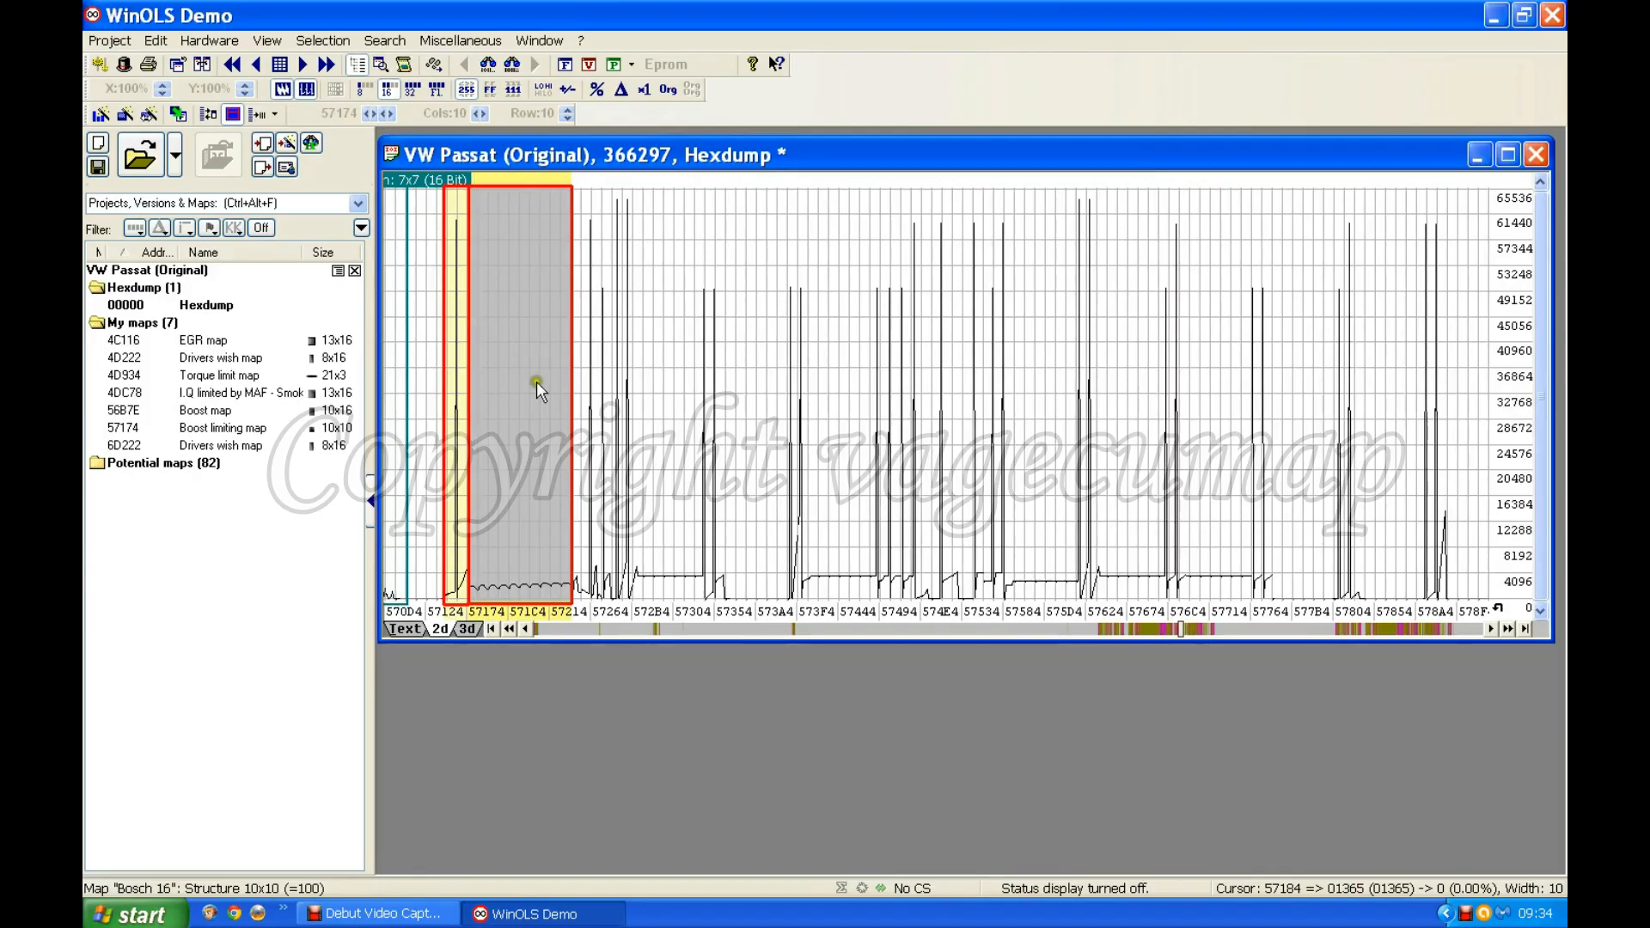
{"action": "left_click", "coordinate": [469, 628]}
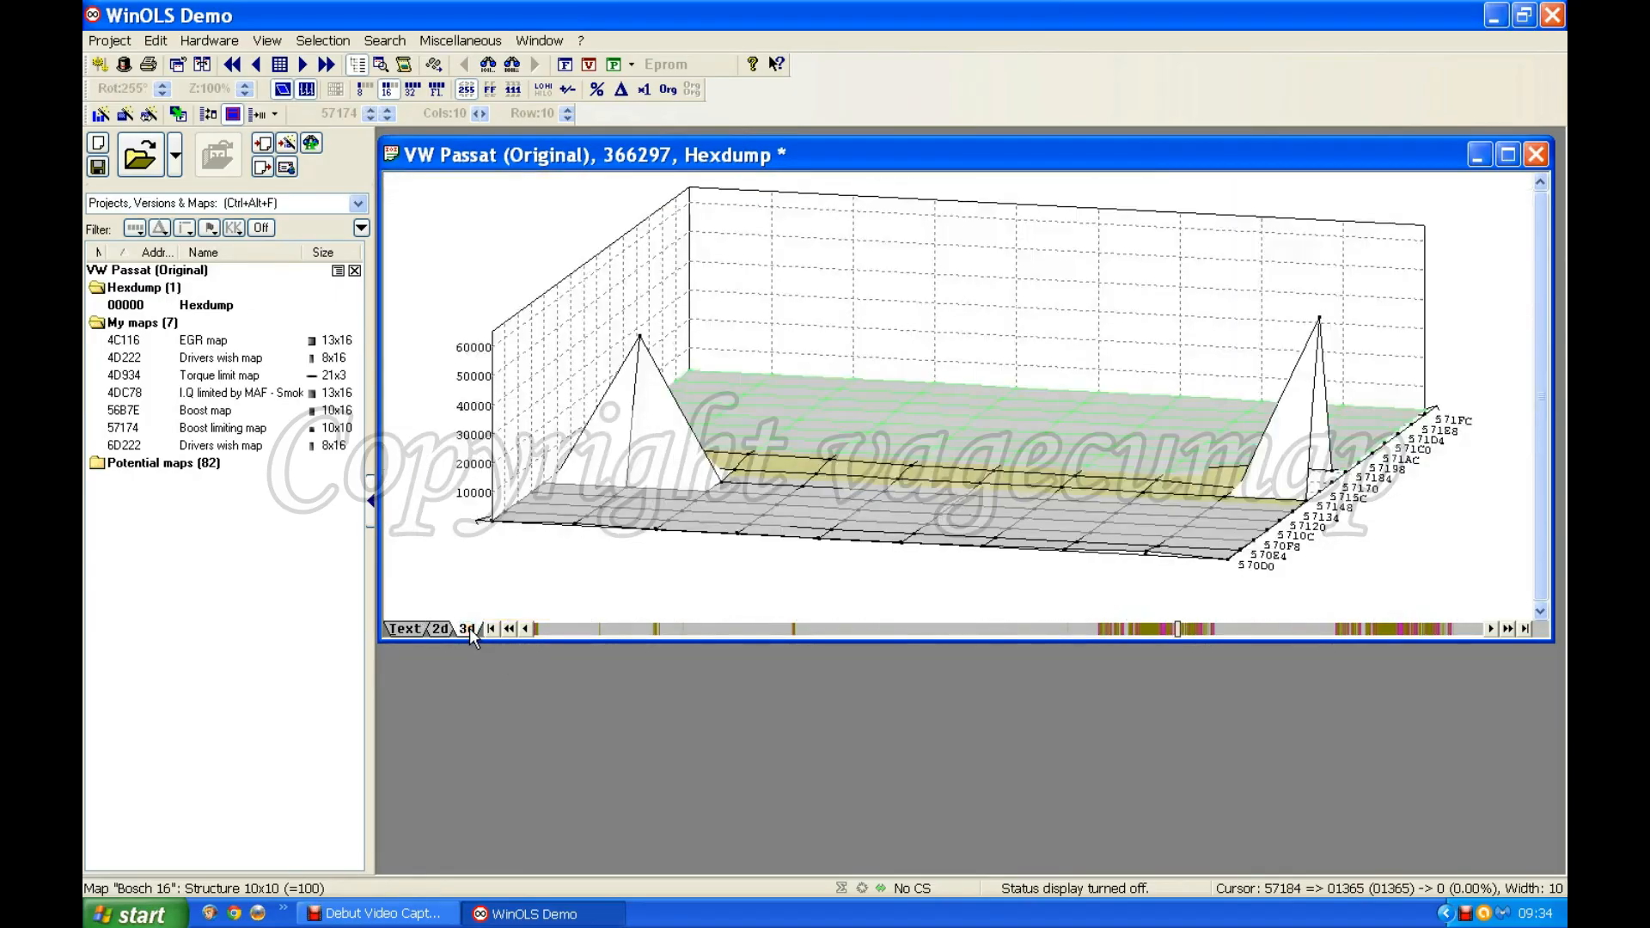
{"action": "left_click", "coordinate": [404, 628]}
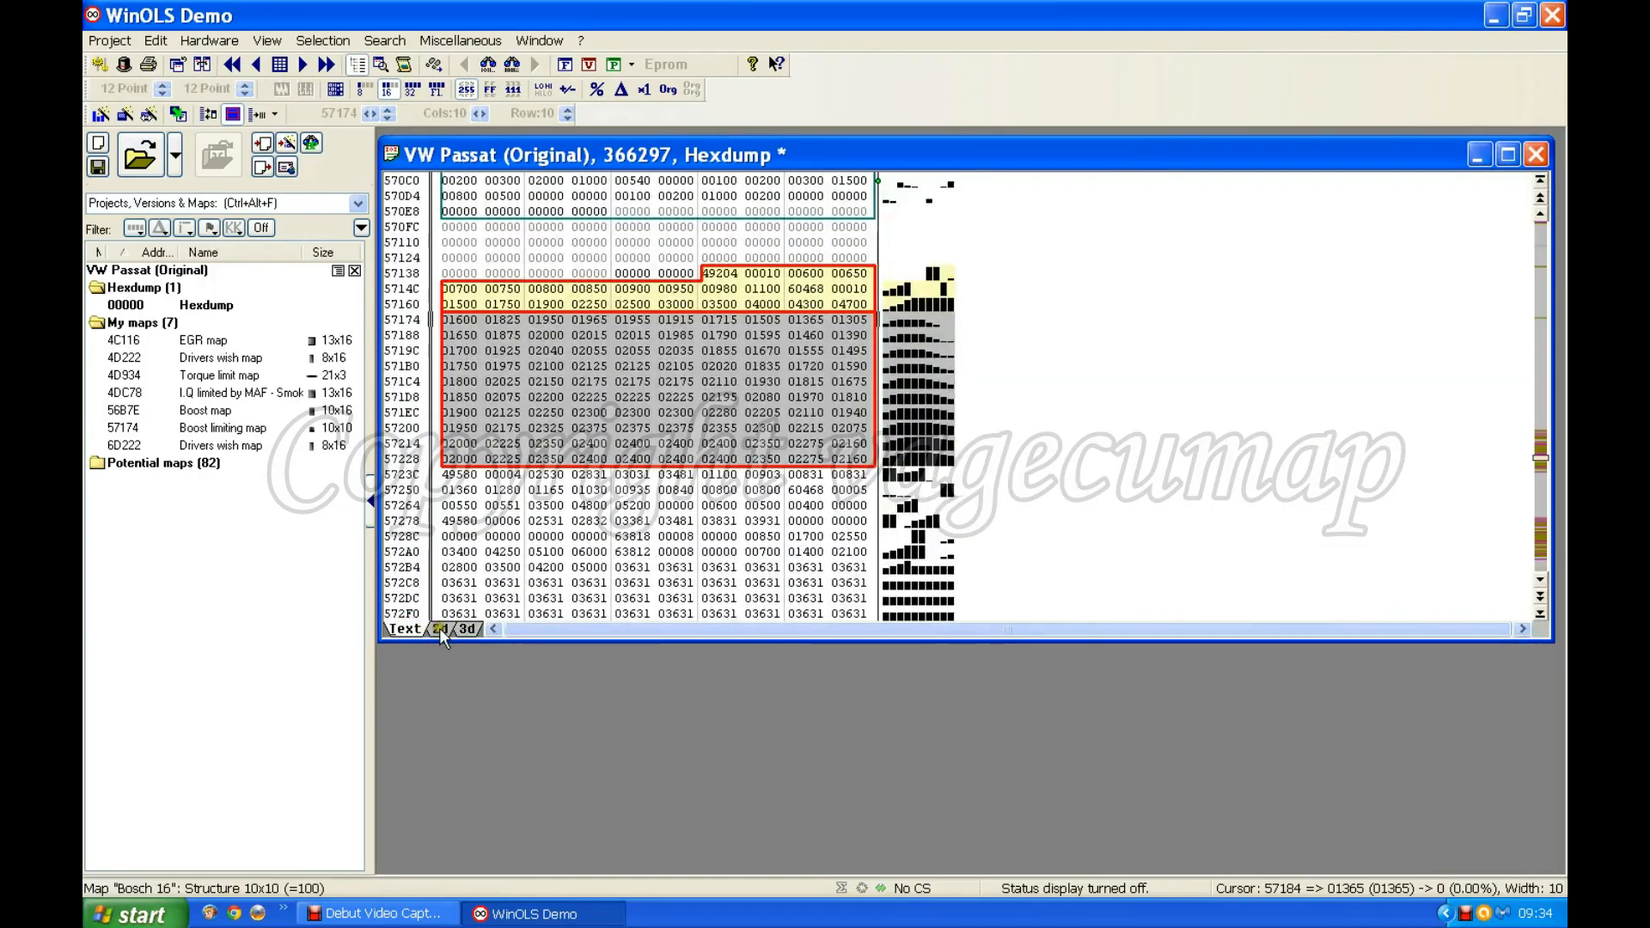
{"action": "left_click", "coordinate": [440, 628]}
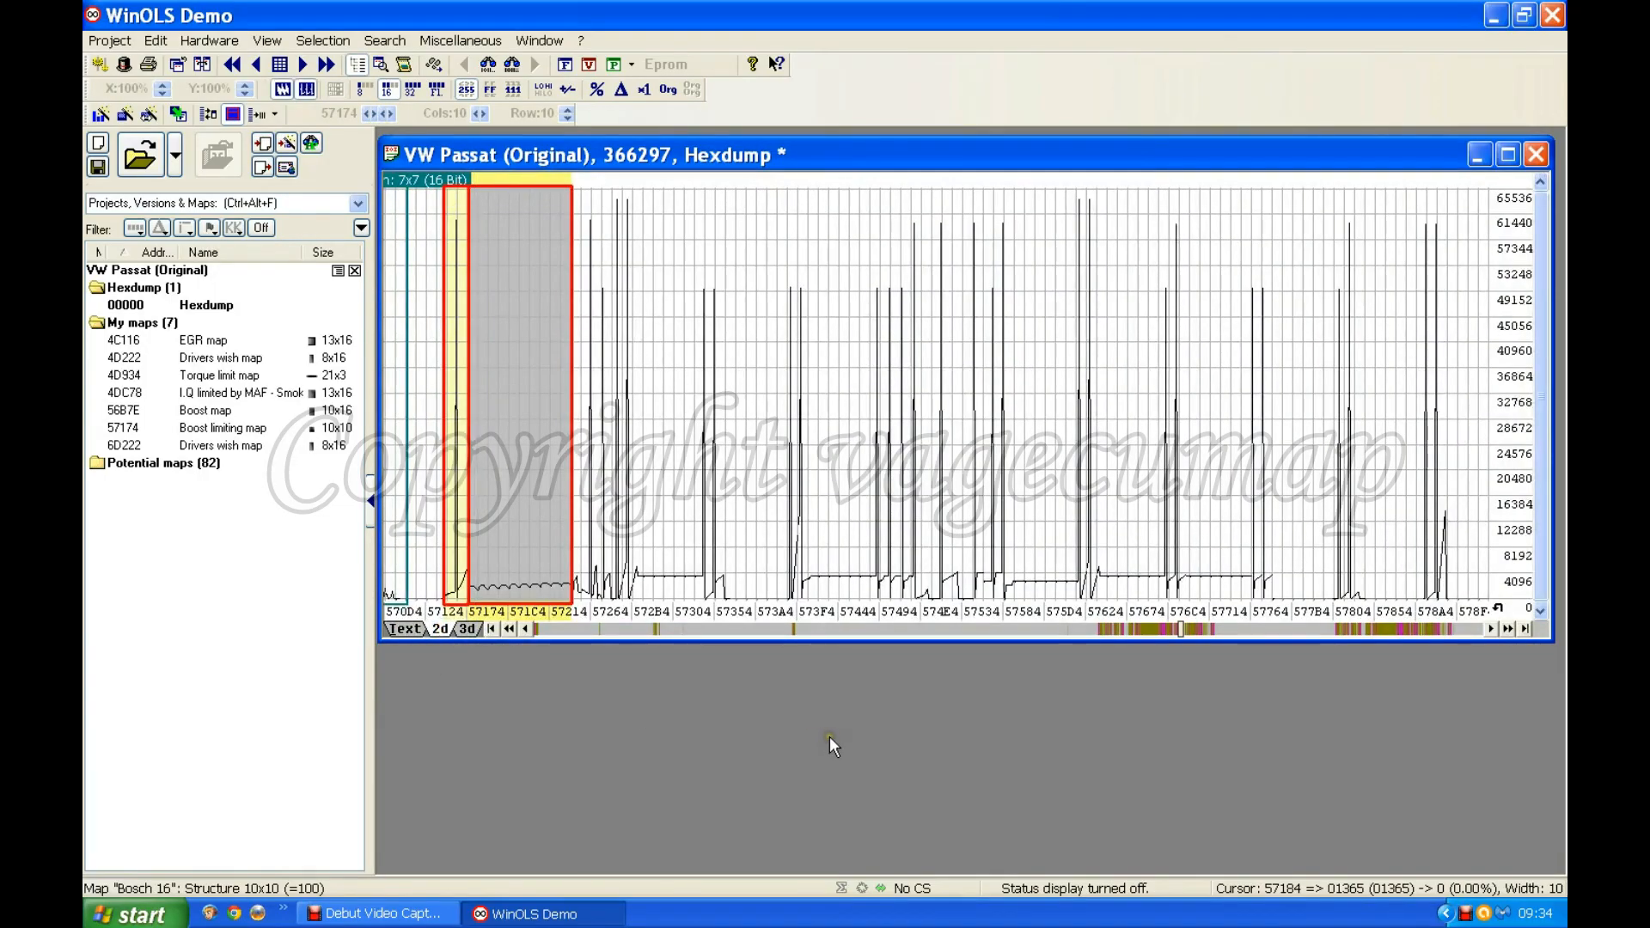